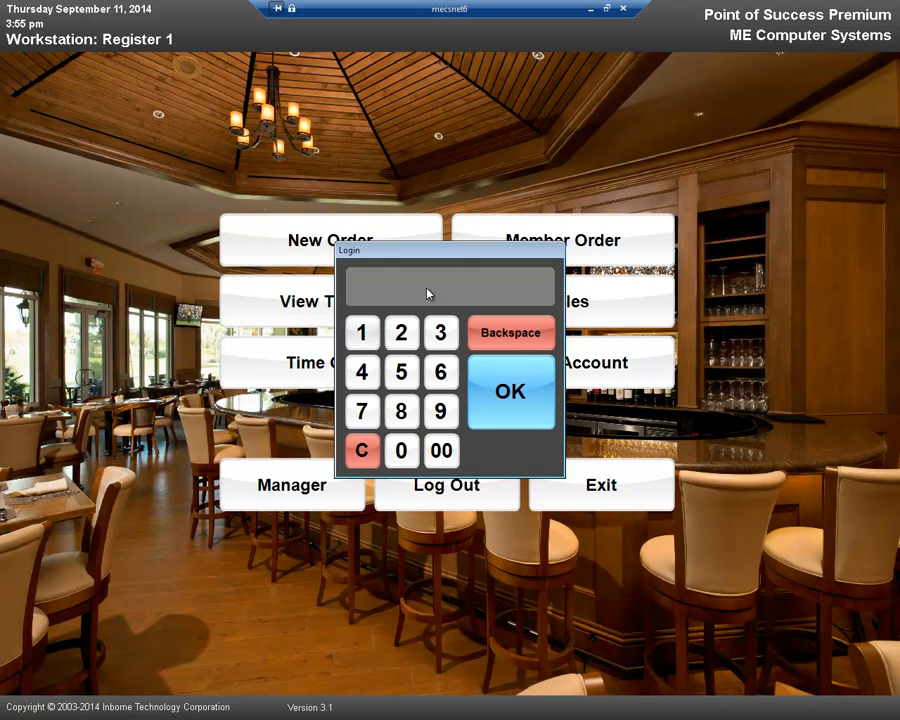
Step: Log in to the register with the employee's login code
{"action": "type", "text": "***"}
{"action": "key", "text": "Return"}
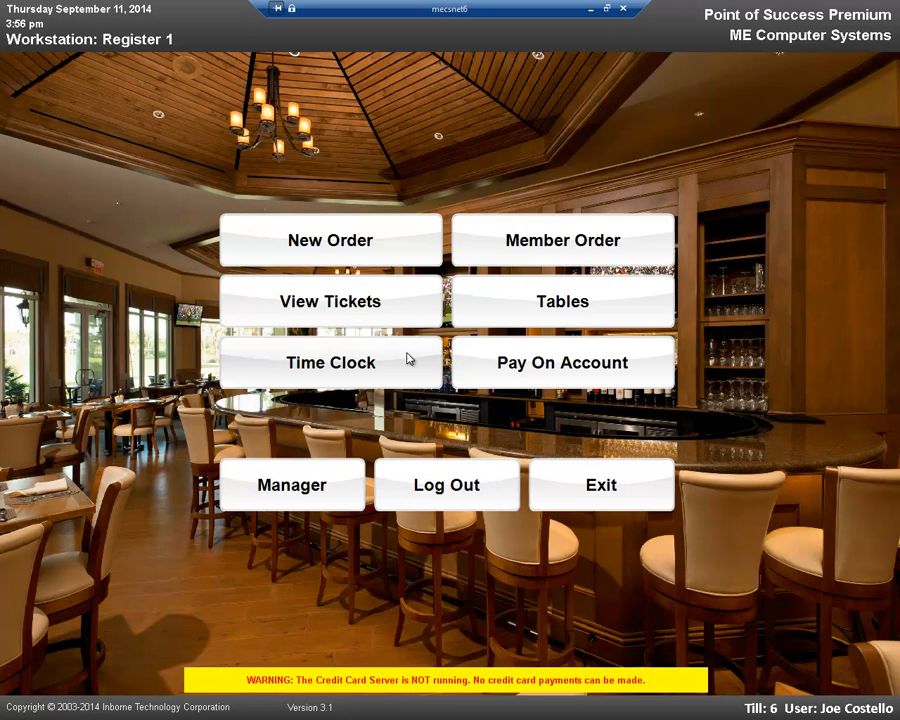
Step: View the new order menu and the member order customer list, returning to the home screen after each
{"action": "left_click", "coordinate": [349, 246]}
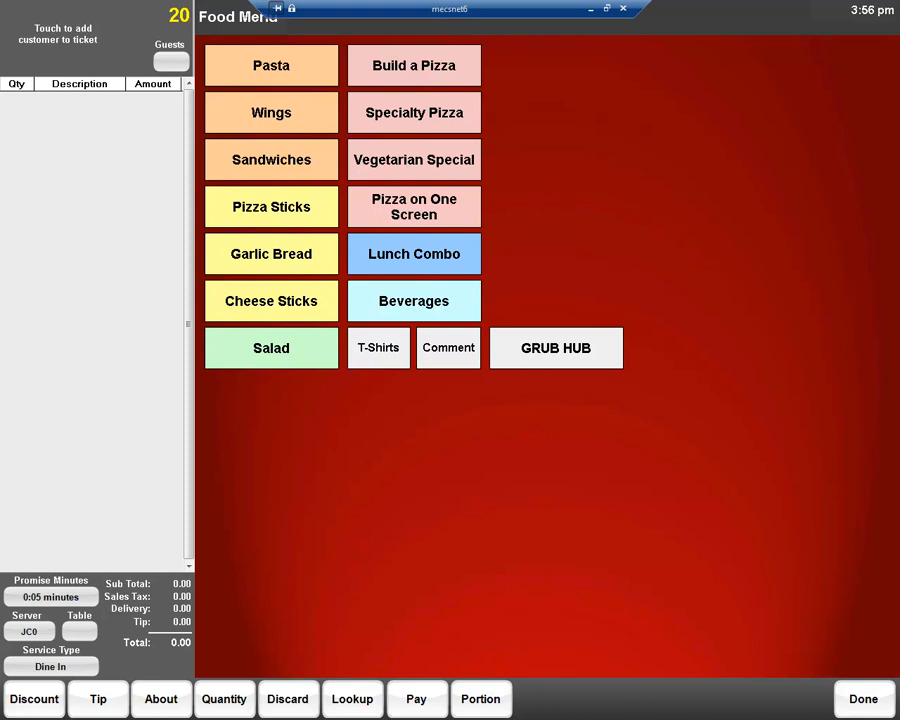
{"action": "left_click", "coordinate": [855, 690]}
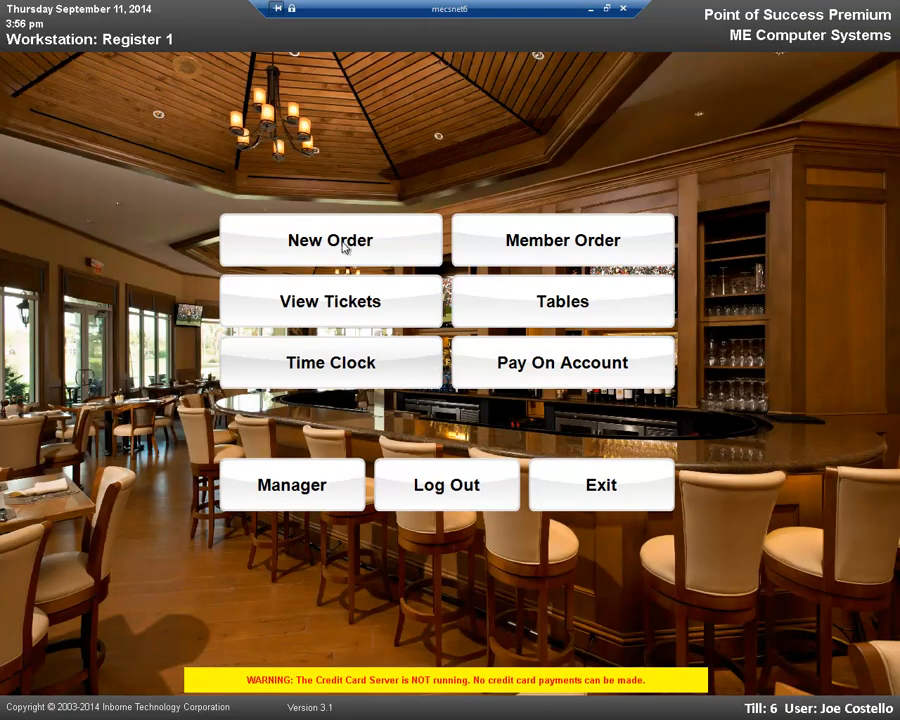
{"action": "left_click", "coordinate": [566, 242]}
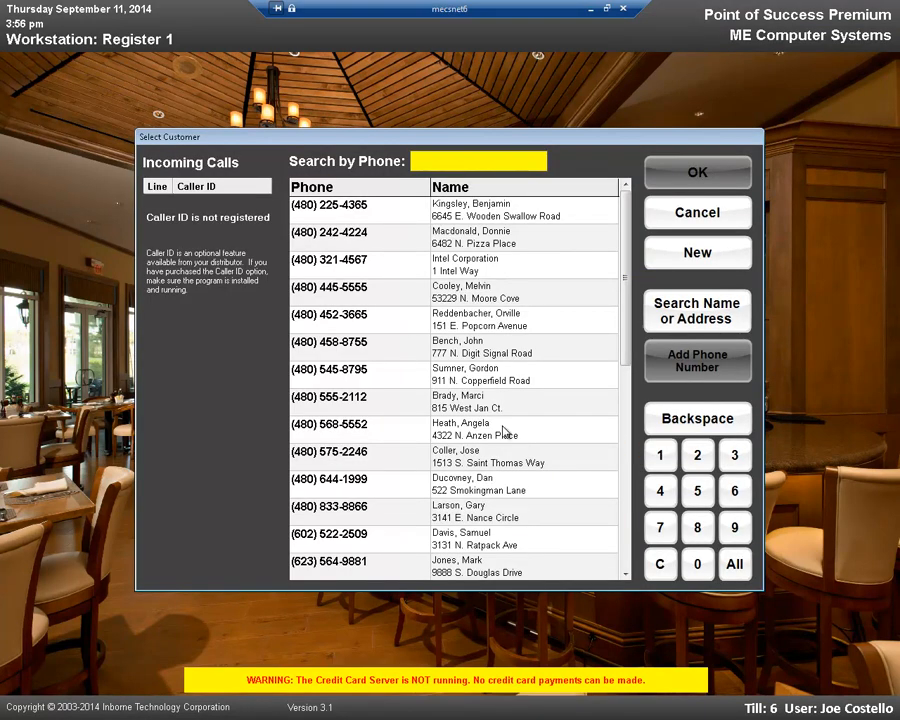
{"action": "left_click", "coordinate": [702, 220]}
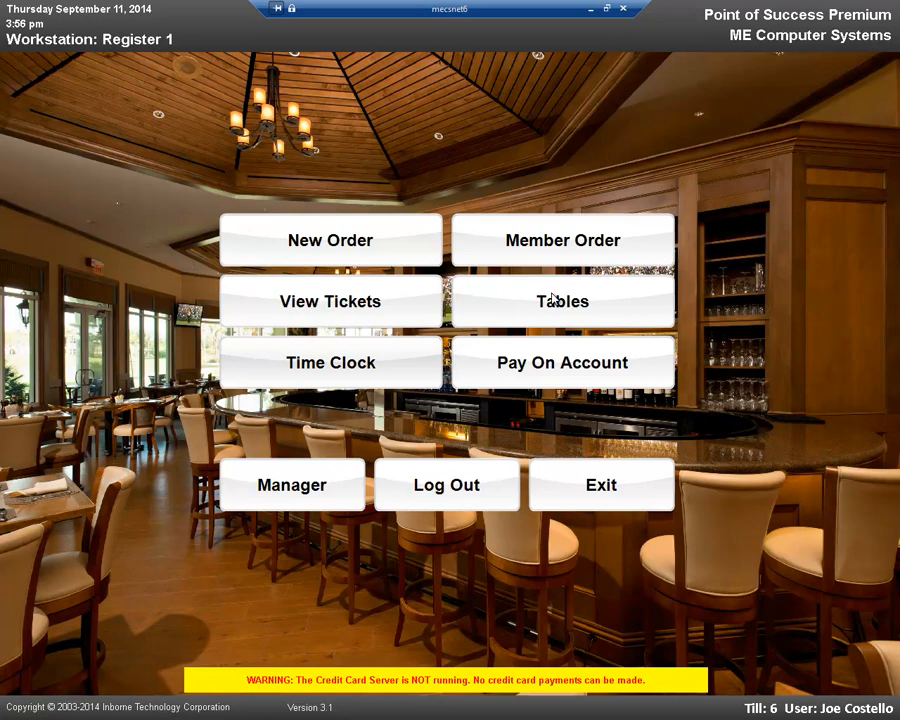
Step: View the open ticket list and the Main Room table layout, returning to the home screen after each
{"action": "left_click", "coordinate": [344, 308]}
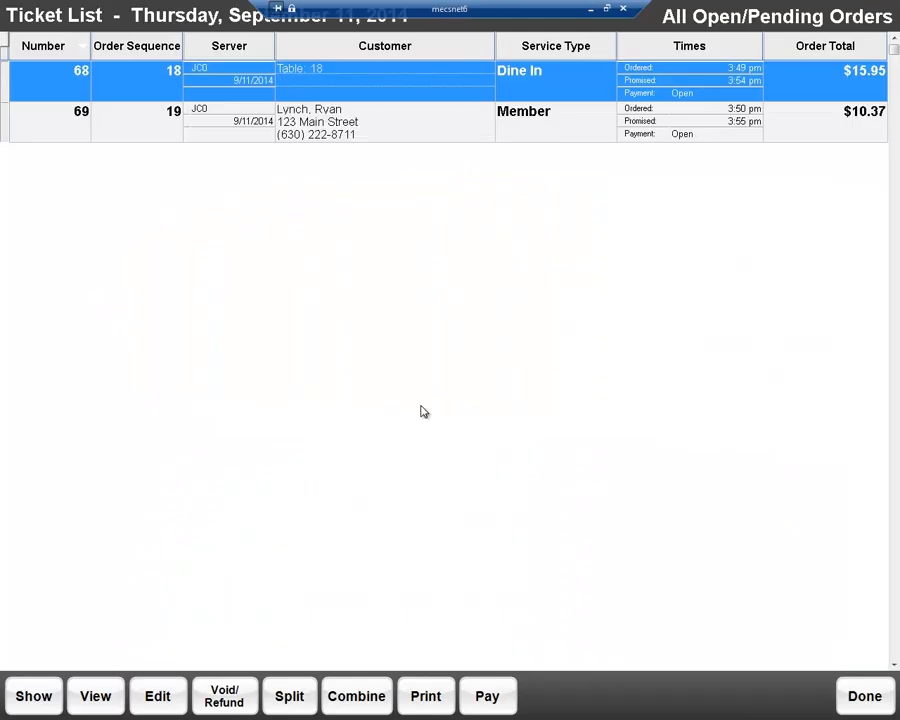
{"action": "left_click", "coordinate": [864, 696]}
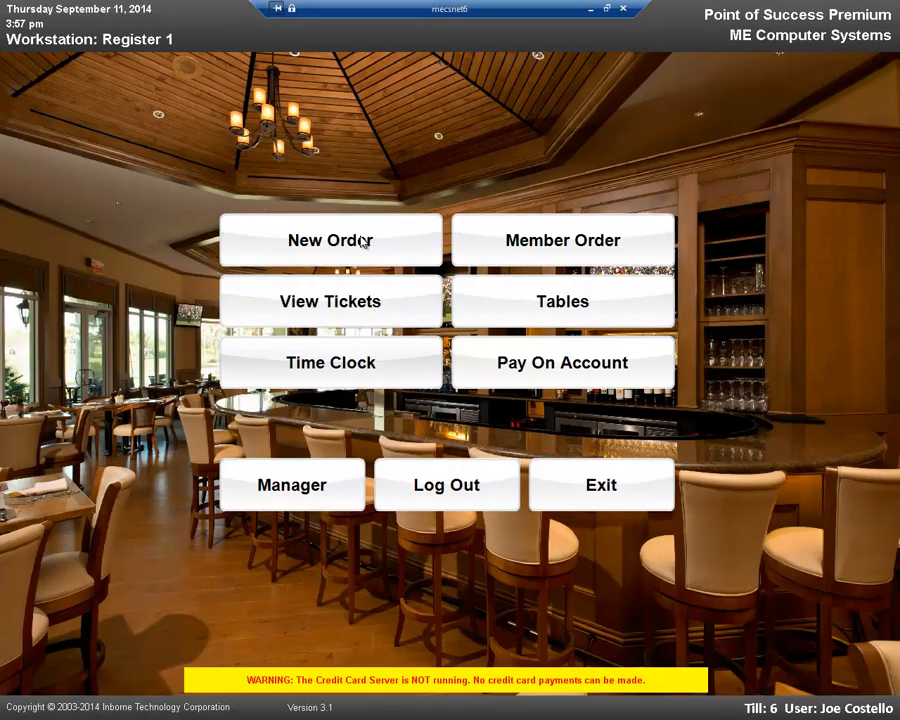
{"action": "left_click", "coordinate": [543, 302]}
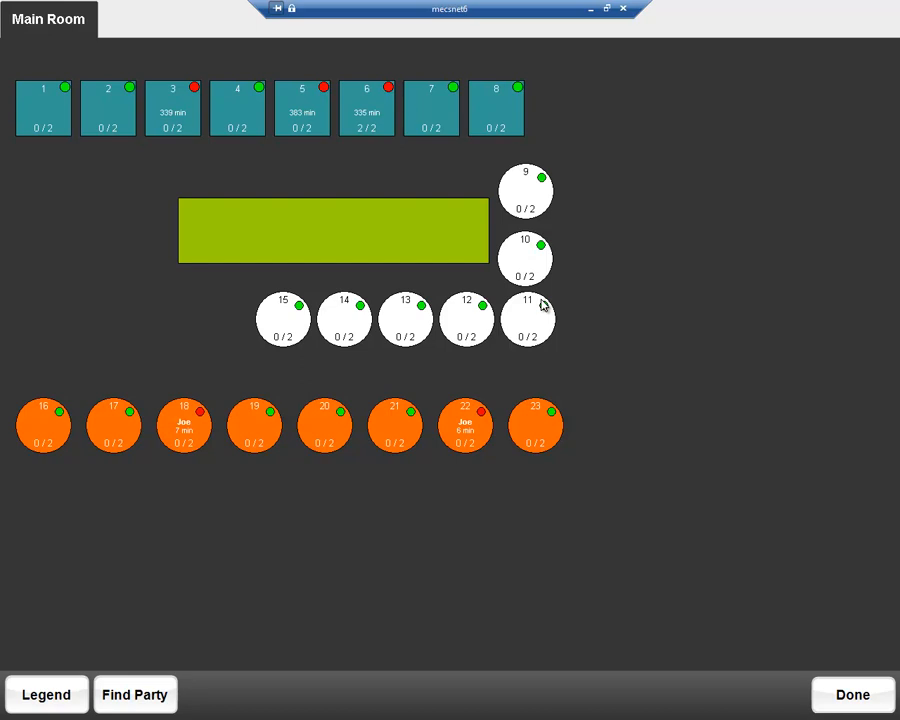
{"action": "left_click", "coordinate": [830, 694]}
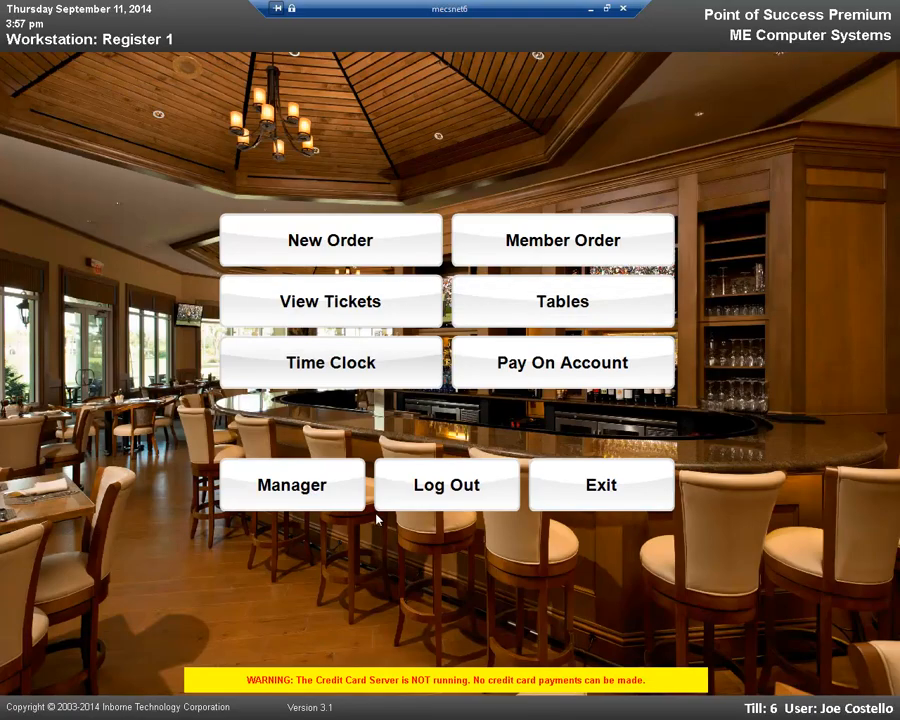
Step: Clock the employee out on the time clock with the employee code and return to the home screen
{"action": "left_click", "coordinate": [310, 368]}
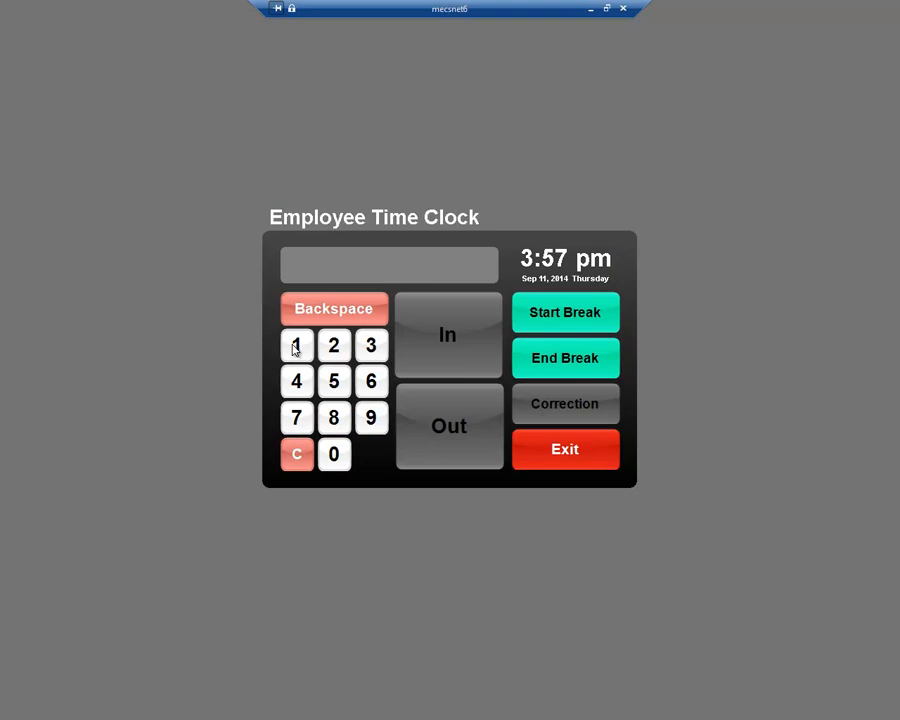
{"action": "left_click", "coordinate": [295, 347]}
{"action": "left_click", "coordinate": [335, 344]}
{"action": "left_click", "coordinate": [370, 348]}
{"action": "left_click", "coordinate": [469, 439]}
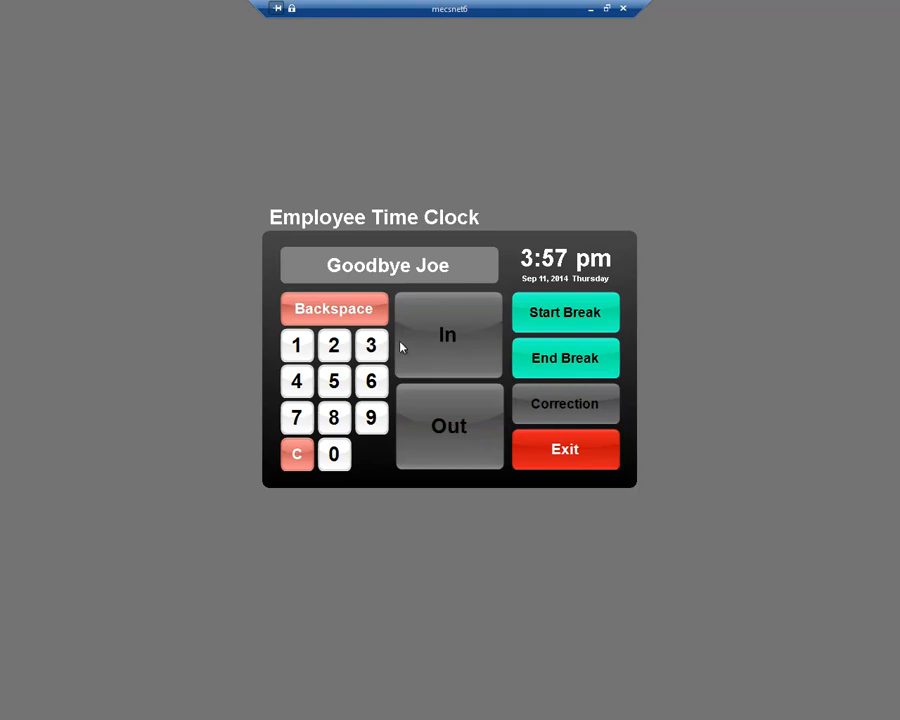
{"action": "left_click", "coordinate": [589, 458]}
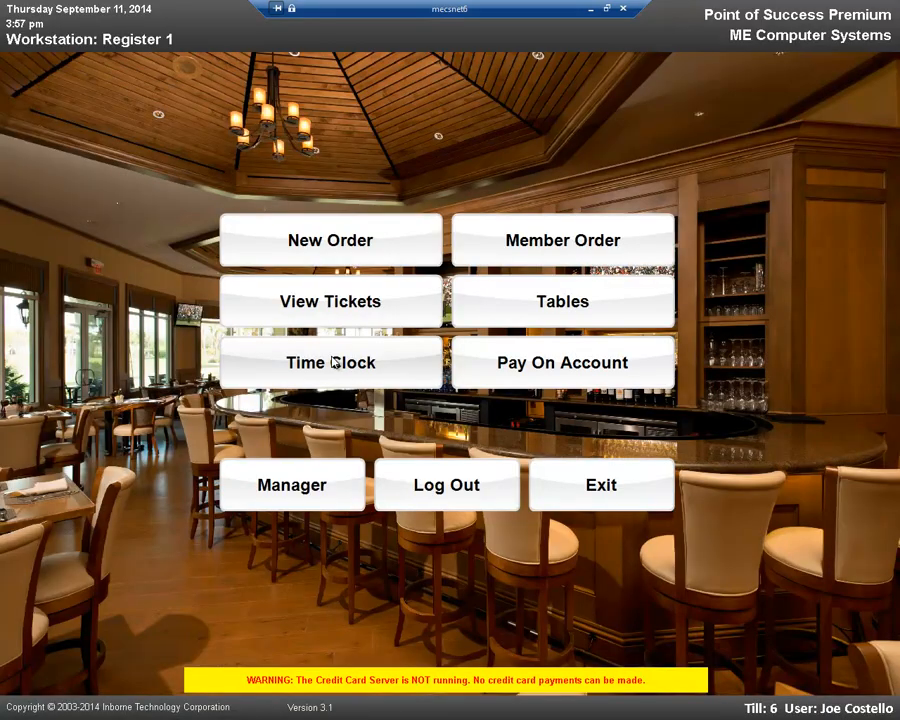
Step: Clock the employee back in on the time clock with the employee code and return to the home screen
{"action": "left_click", "coordinate": [333, 362]}
{"action": "left_click", "coordinate": [334, 348]}
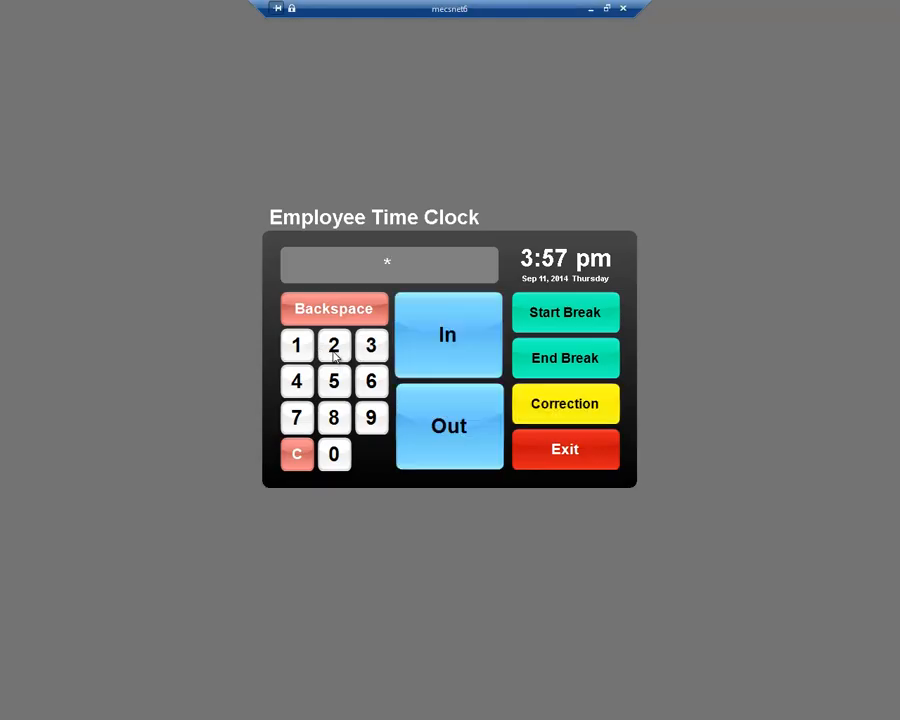
{"action": "left_click", "coordinate": [334, 321]}
{"action": "left_click", "coordinate": [336, 348]}
{"action": "left_click", "coordinate": [343, 345]}
{"action": "left_click", "coordinate": [375, 346]}
{"action": "left_click", "coordinate": [561, 456]}
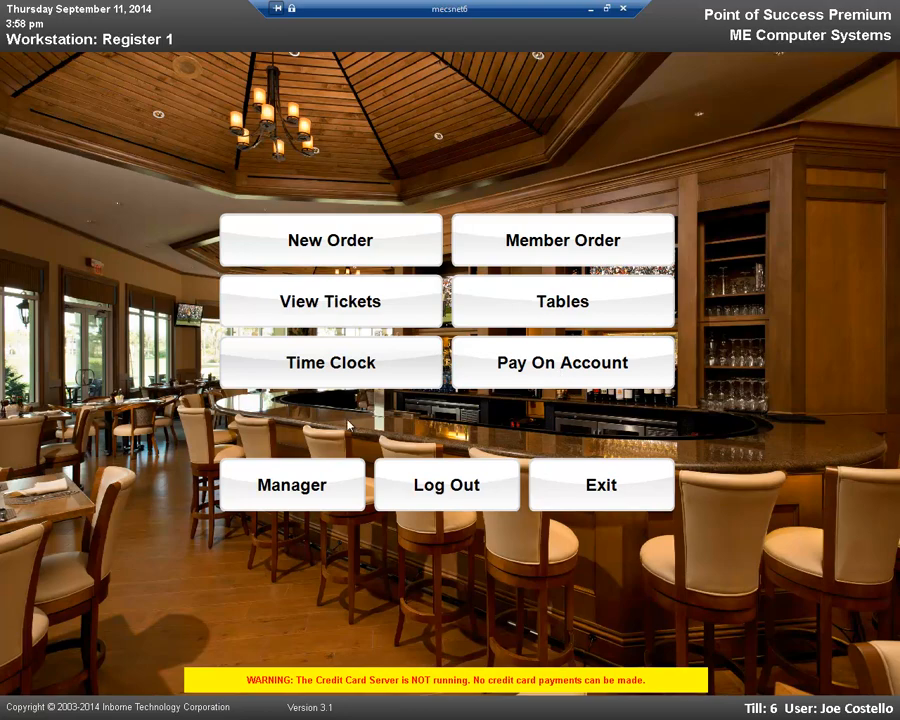
Step: Review the Manager Console and the general Workstation Setup options, and return to the home screen
{"action": "left_click", "coordinate": [291, 485]}
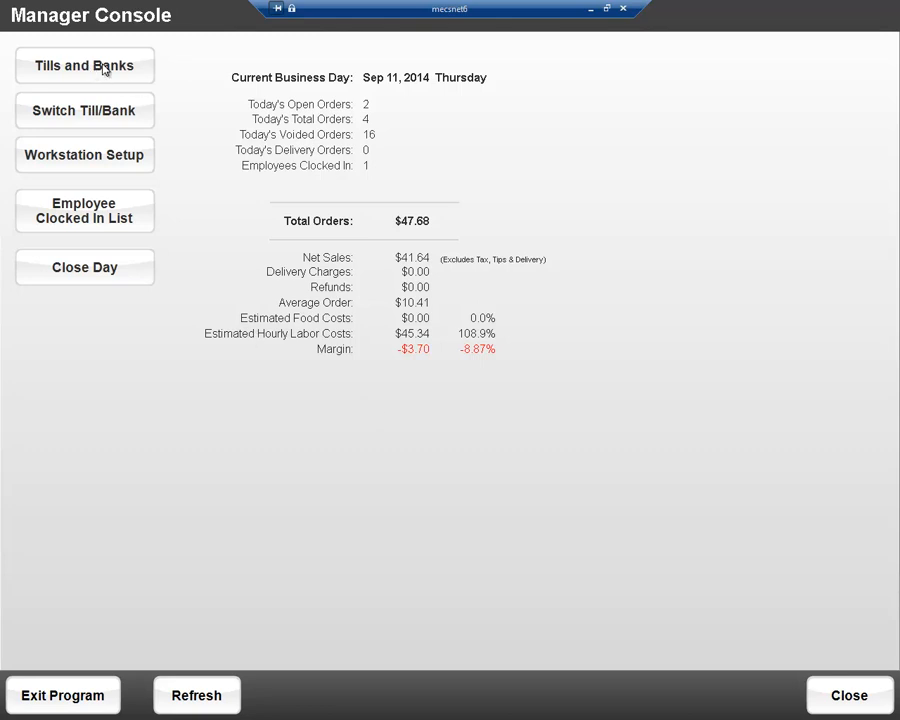
{"action": "left_click", "coordinate": [100, 163]}
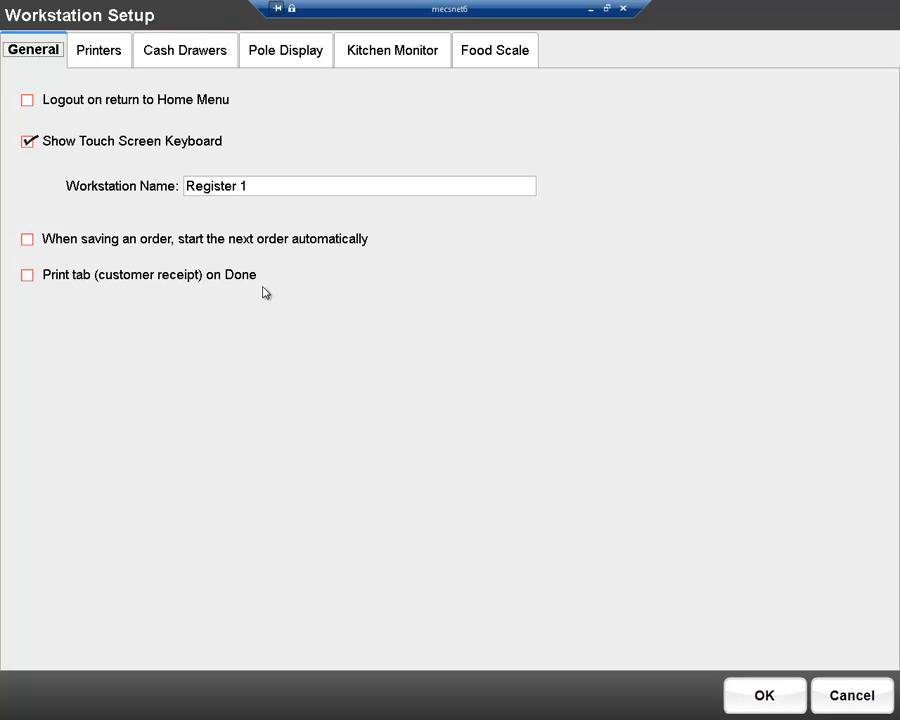
{"action": "left_click", "coordinate": [793, 705]}
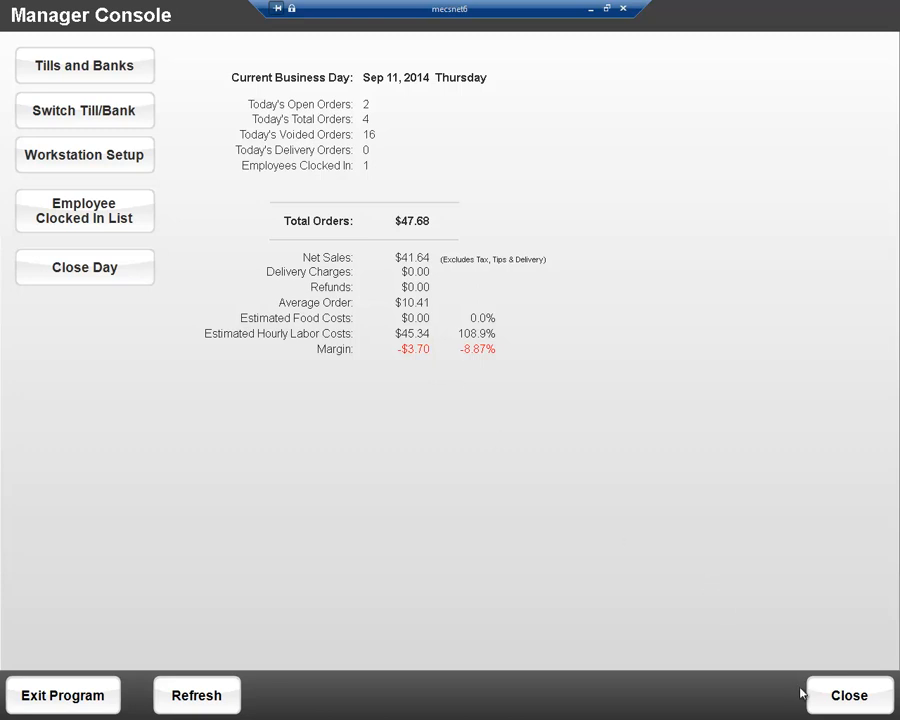
{"action": "left_click", "coordinate": [847, 697]}
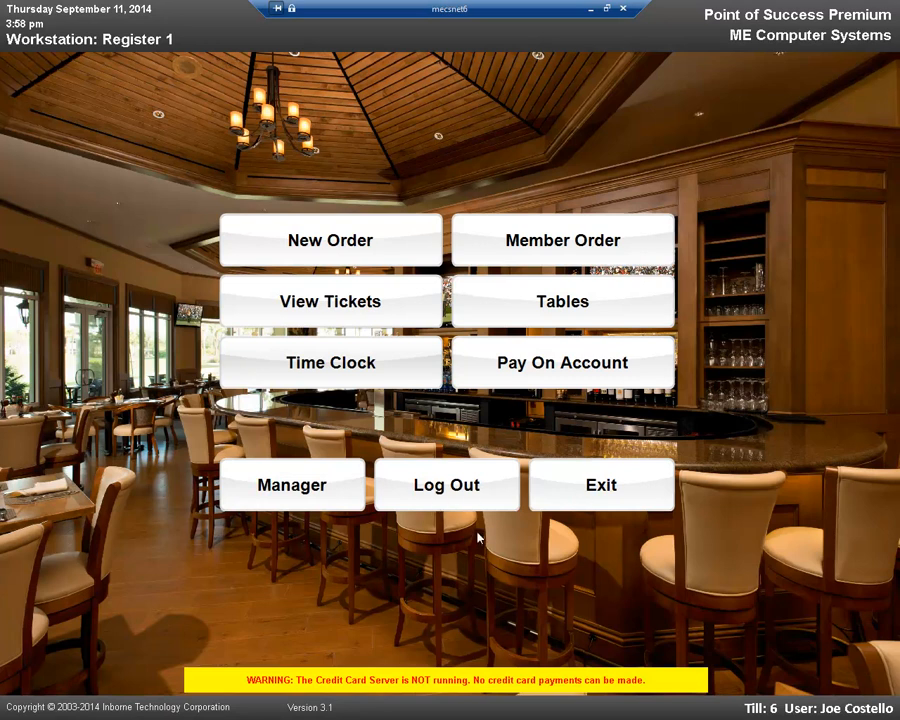
Step: Log out and log in as a different employee with that employee's login code
{"action": "left_click", "coordinate": [399, 493]}
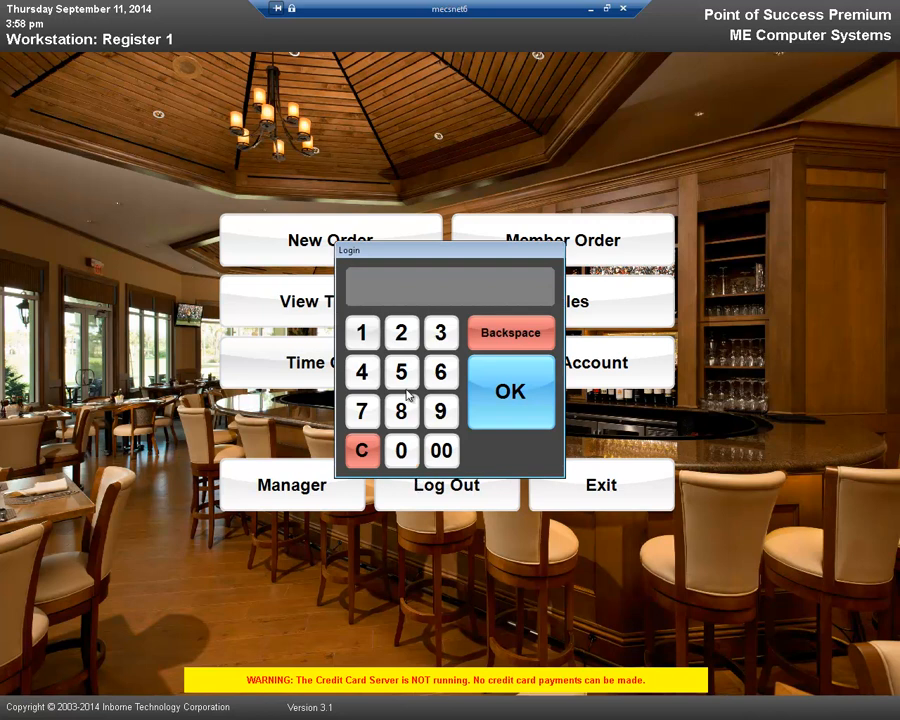
{"action": "left_click", "coordinate": [438, 334]}
{"action": "left_click", "coordinate": [410, 336]}
{"action": "left_click", "coordinate": [360, 332]}
{"action": "left_click", "coordinate": [503, 392]}
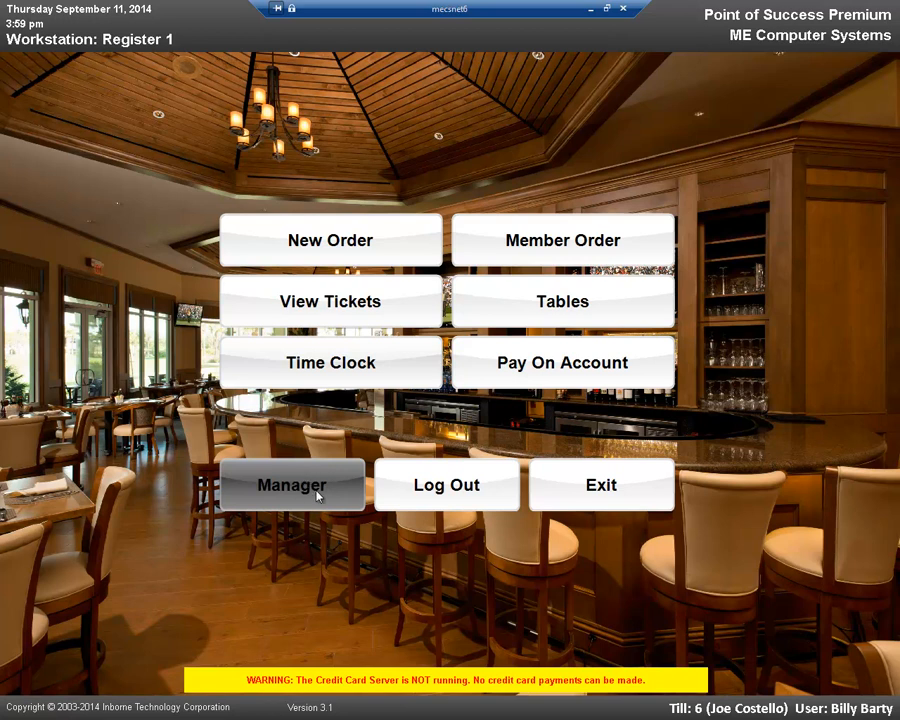
Step: Try to exit the program as this employee, and log back in with the original employee's login code
{"action": "left_click", "coordinate": [597, 487]}
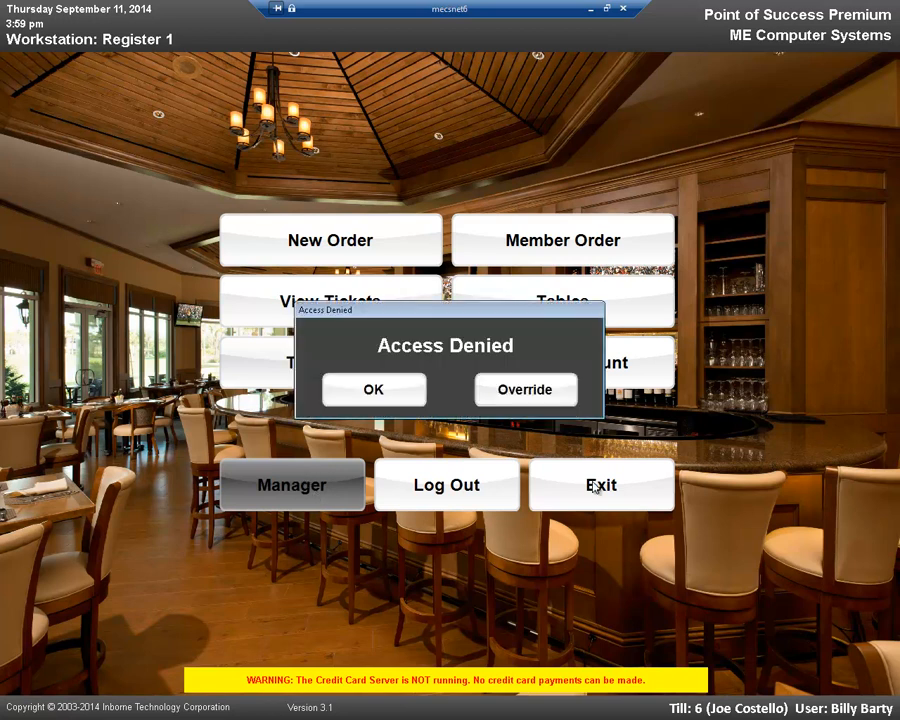
{"action": "left_click", "coordinate": [394, 392]}
{"action": "left_click", "coordinate": [488, 503]}
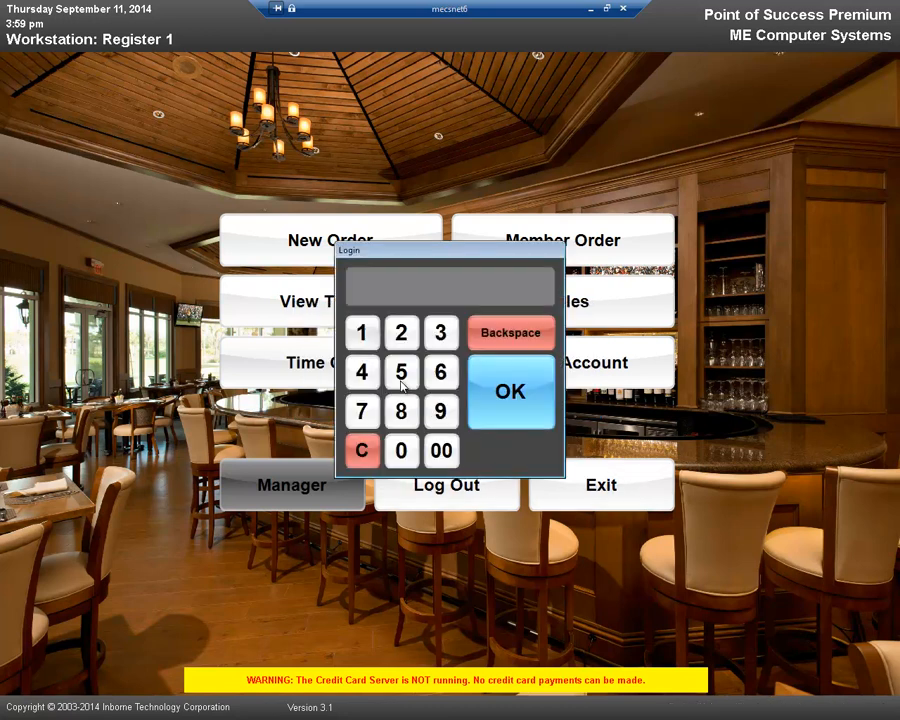
{"action": "left_click", "coordinate": [512, 393]}
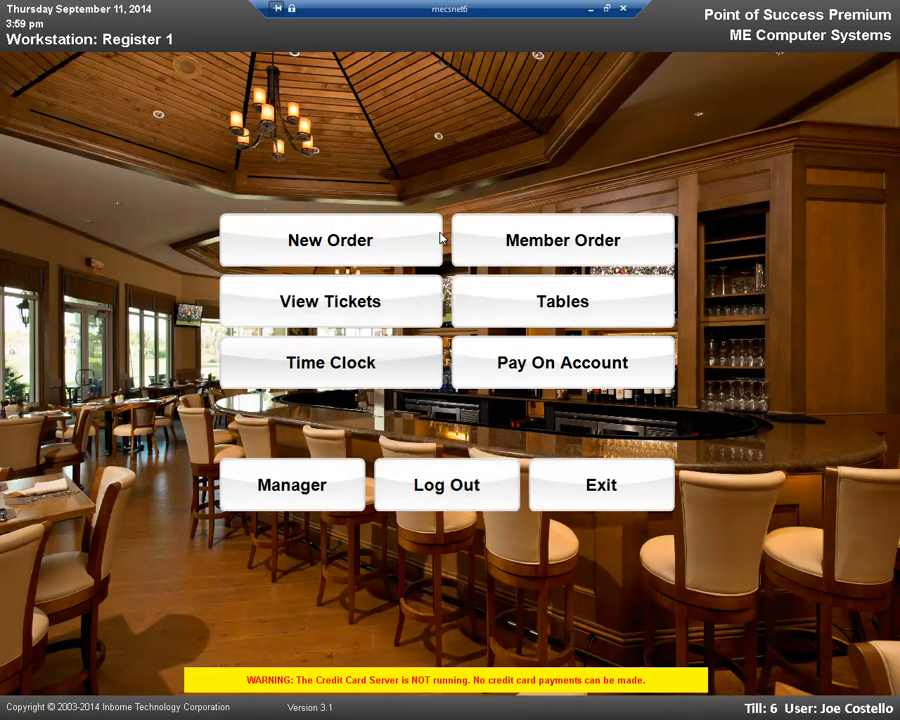
Step: Start a new dine-in order and set the number of guests to 4
{"action": "left_click", "coordinate": [368, 238]}
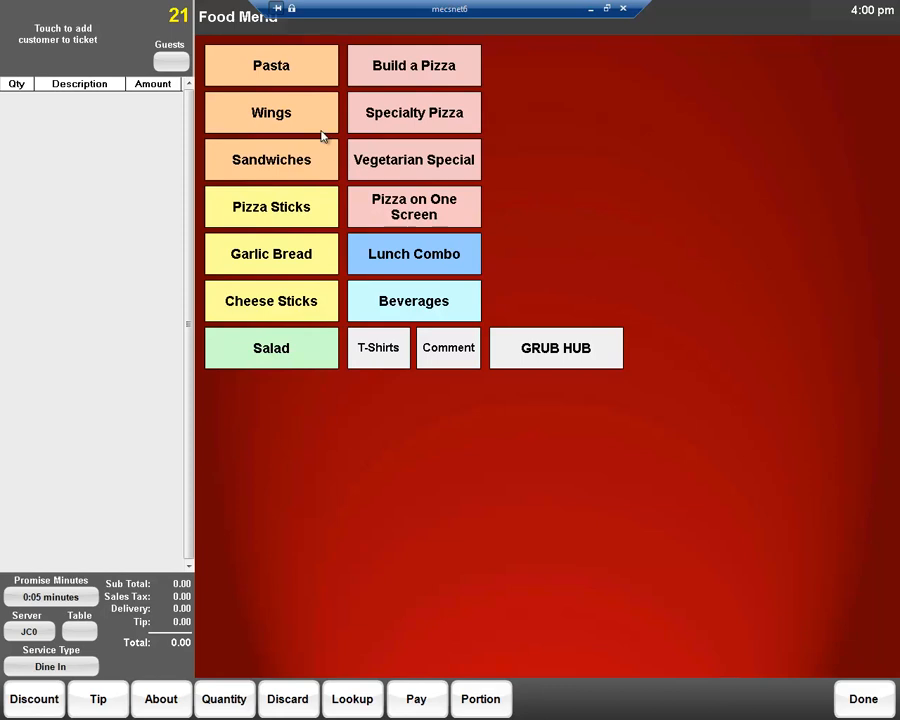
{"action": "left_click", "coordinate": [174, 63]}
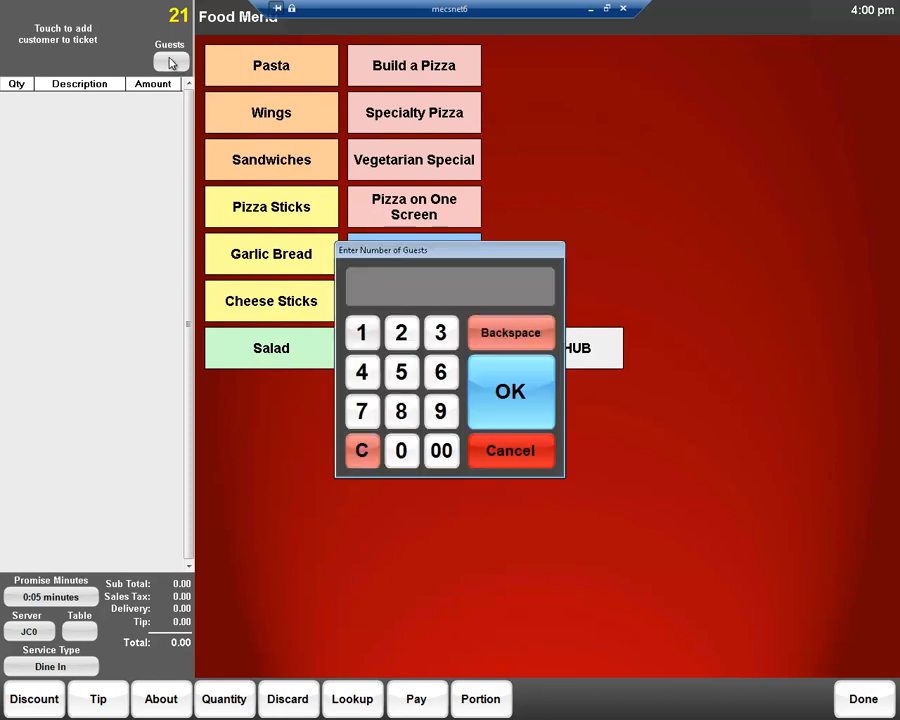
{"action": "left_click", "coordinate": [362, 372]}
{"action": "left_click", "coordinate": [528, 396]}
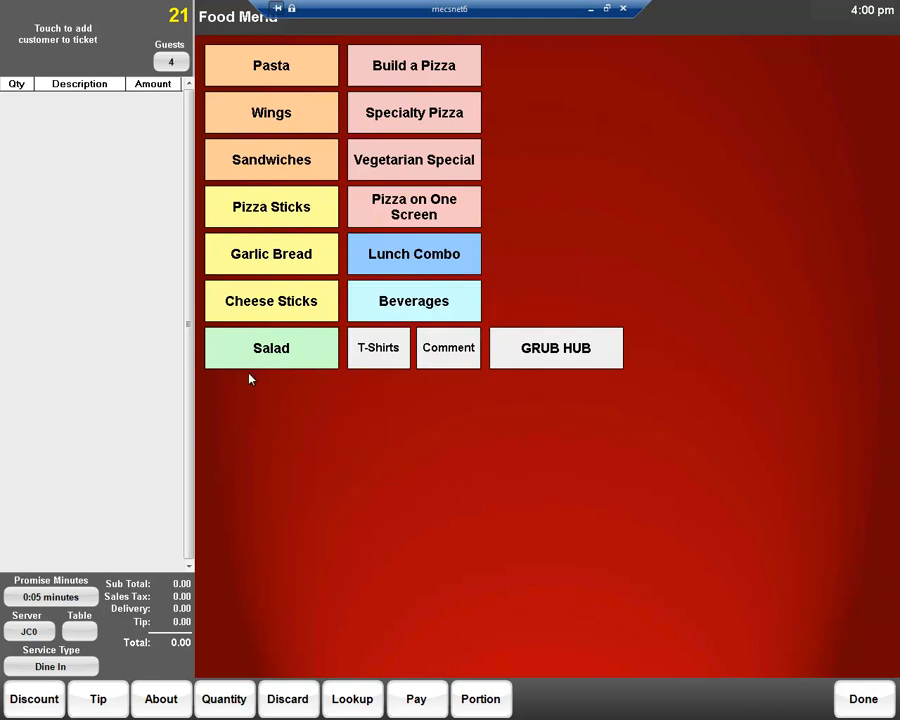
Step: Add the customer's first name to the ticket and assign the order to table 4 in the Main Room
{"action": "left_click", "coordinate": [70, 40]}
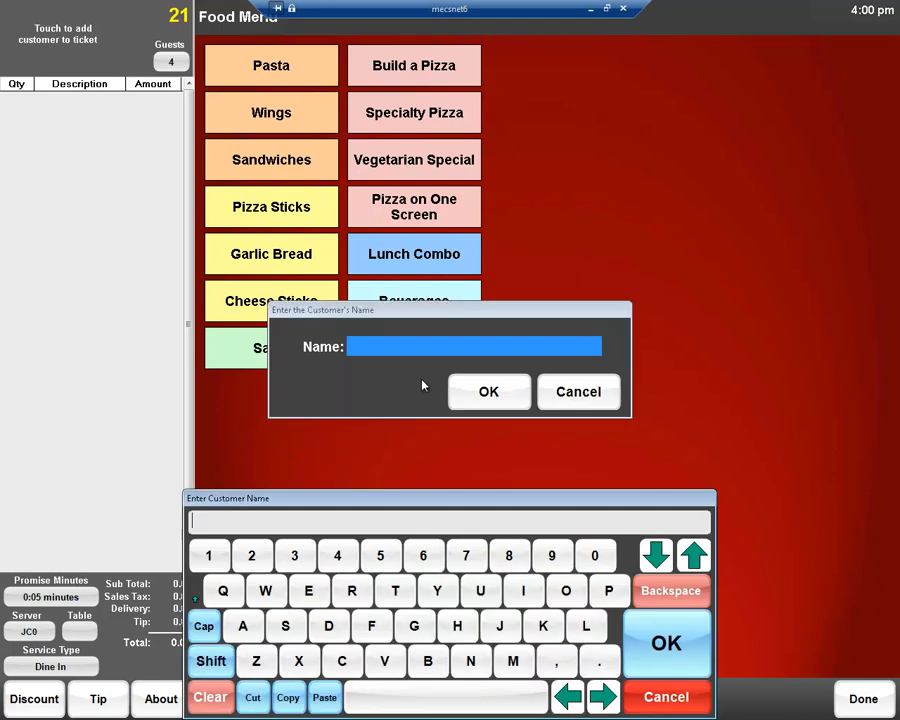
{"action": "left_click", "coordinate": [351, 591]}
{"action": "left_click", "coordinate": [438, 592]}
{"action": "left_click", "coordinate": [242, 626]}
{"action": "left_click", "coordinate": [471, 662]}
{"action": "left_click", "coordinate": [638, 626]}
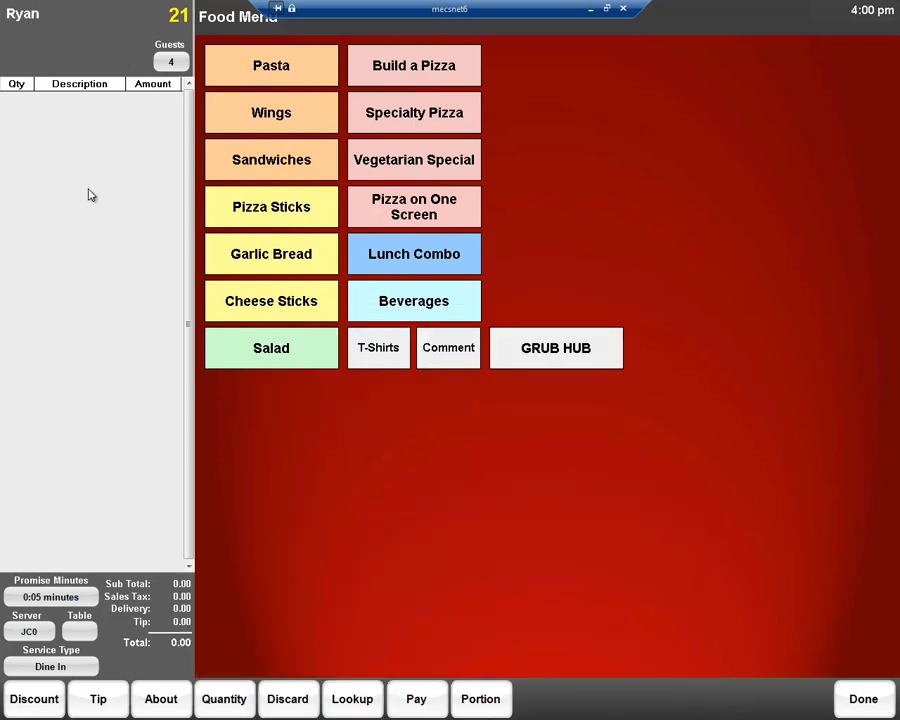
{"action": "left_click", "coordinate": [80, 632]}
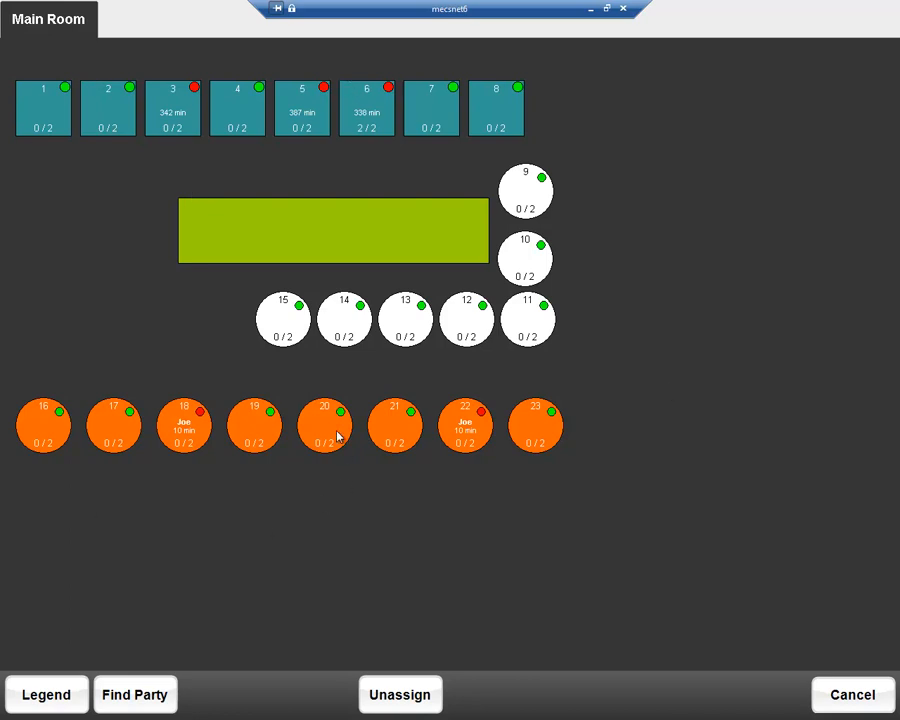
{"action": "left_click", "coordinate": [250, 112]}
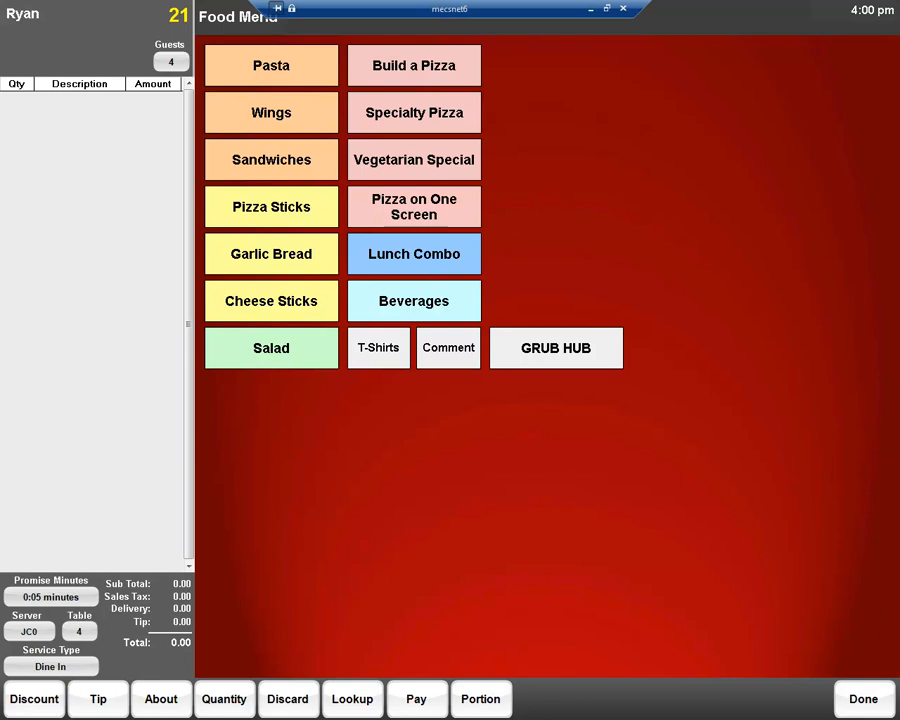
Step: Add one Spaghetti and one Ham & Cheese sandwich to the ticket, returning to the Food Menu
{"action": "left_click", "coordinate": [268, 74]}
{"action": "left_click", "coordinate": [245, 76]}
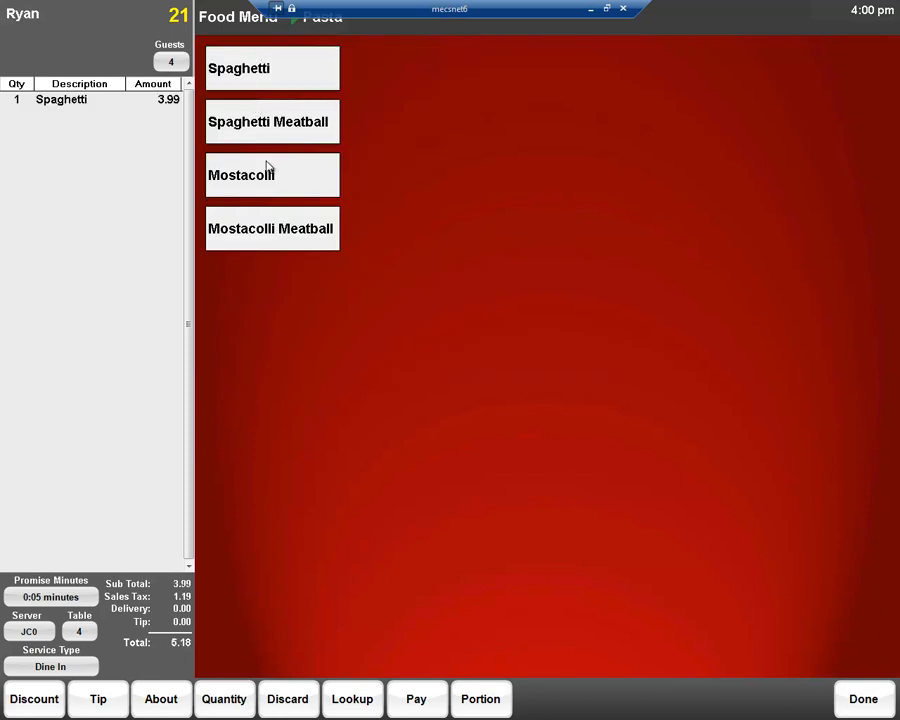
{"action": "left_click", "coordinate": [238, 27]}
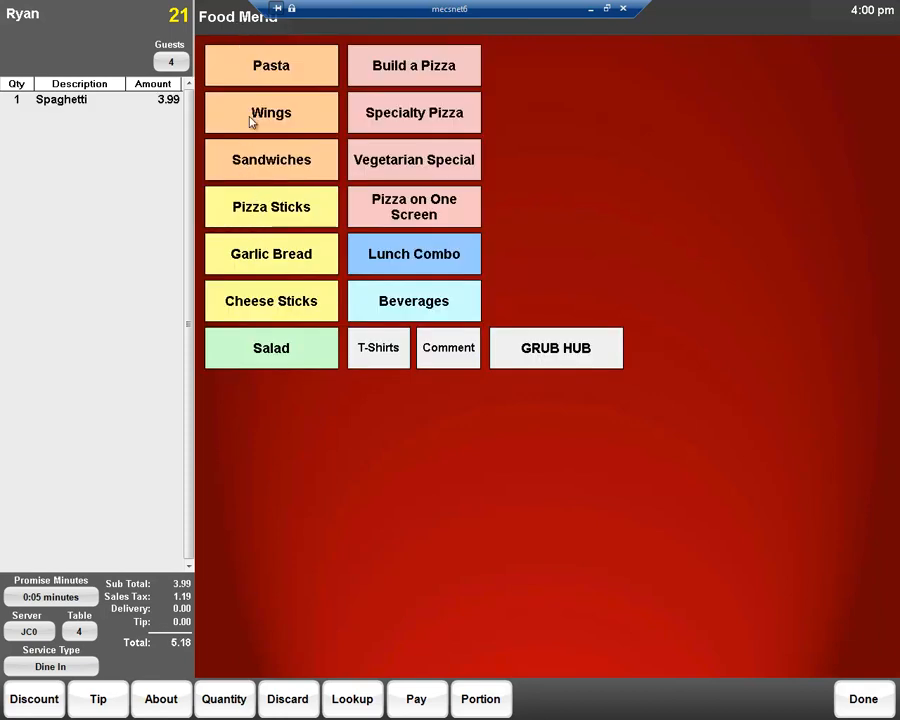
{"action": "left_click", "coordinate": [250, 168]}
{"action": "left_click", "coordinate": [250, 170]}
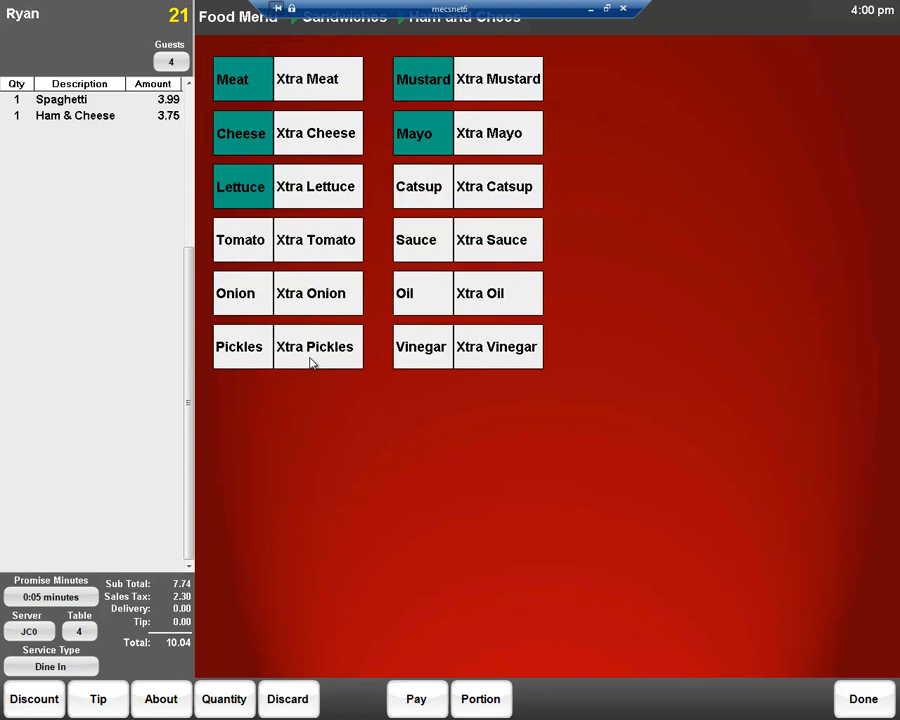
{"action": "left_click", "coordinate": [230, 20]}
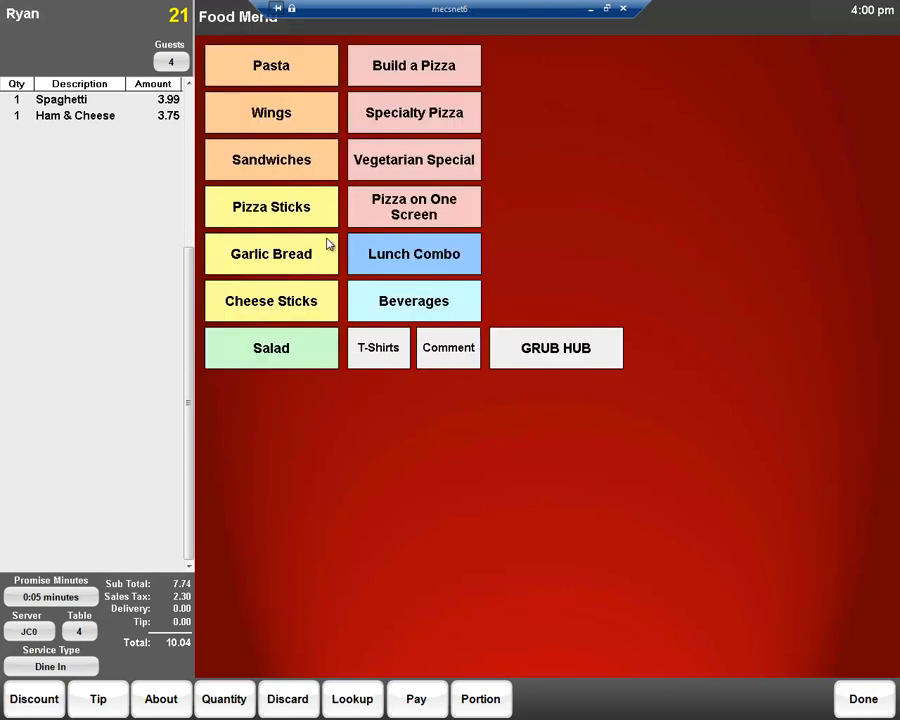
Step: Add one Beer from the beverages to the ticket, choosing Bud
{"action": "left_click", "coordinate": [410, 313]}
{"action": "left_click", "coordinate": [239, 125]}
{"action": "left_click", "coordinate": [228, 85]}
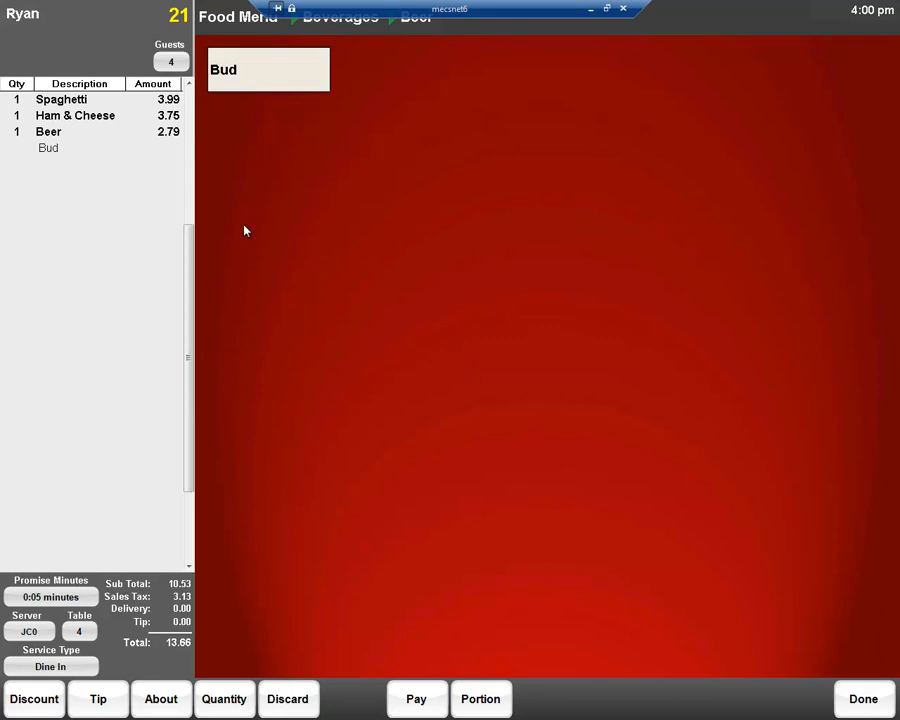
Step: Finish the dine-in order and start a member order for the customer found by last name, accepting their customer details
{"action": "left_click", "coordinate": [870, 707]}
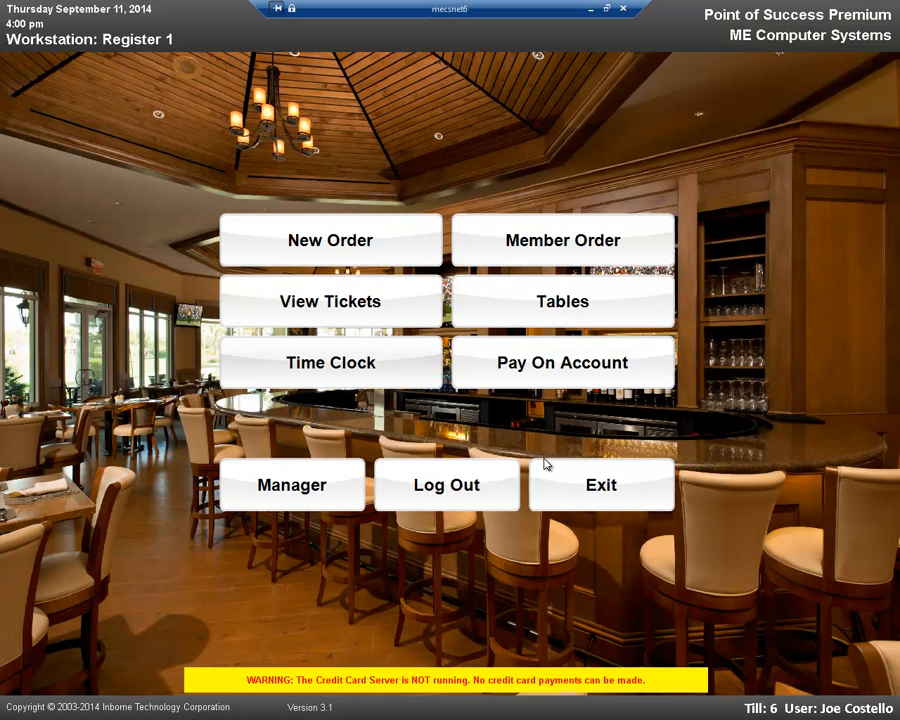
{"action": "left_click", "coordinate": [549, 248]}
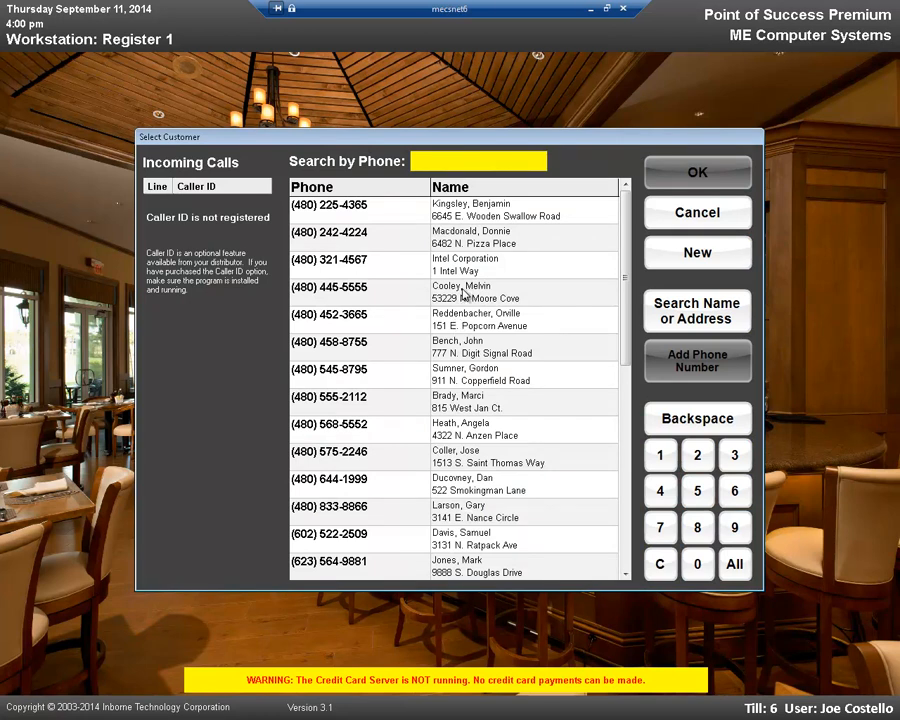
{"action": "left_click", "coordinate": [677, 308]}
{"action": "type", "text": "Lynch"}
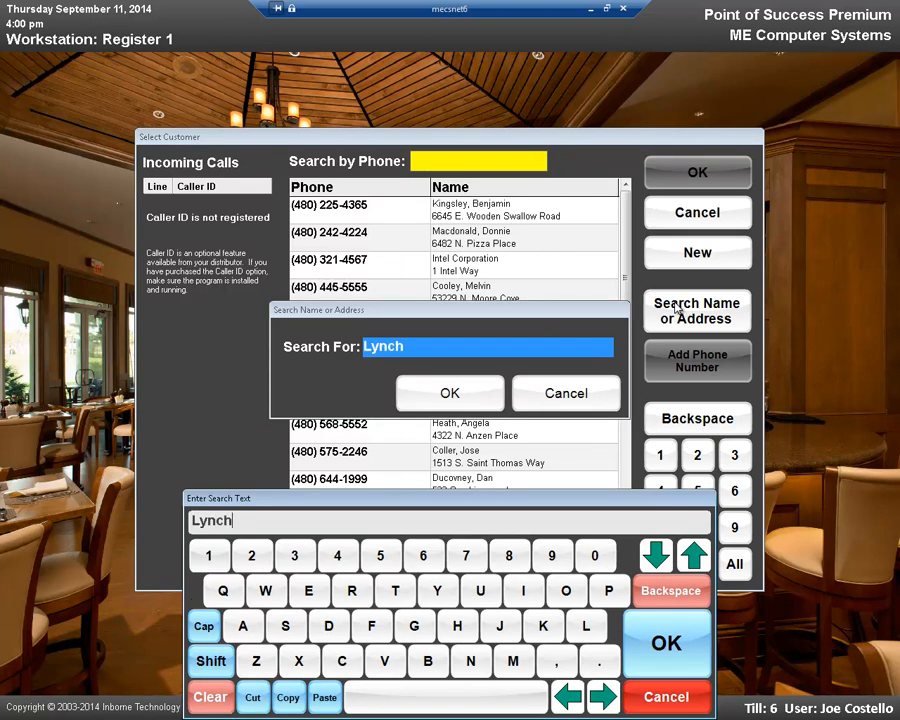
{"action": "key", "text": "Return"}
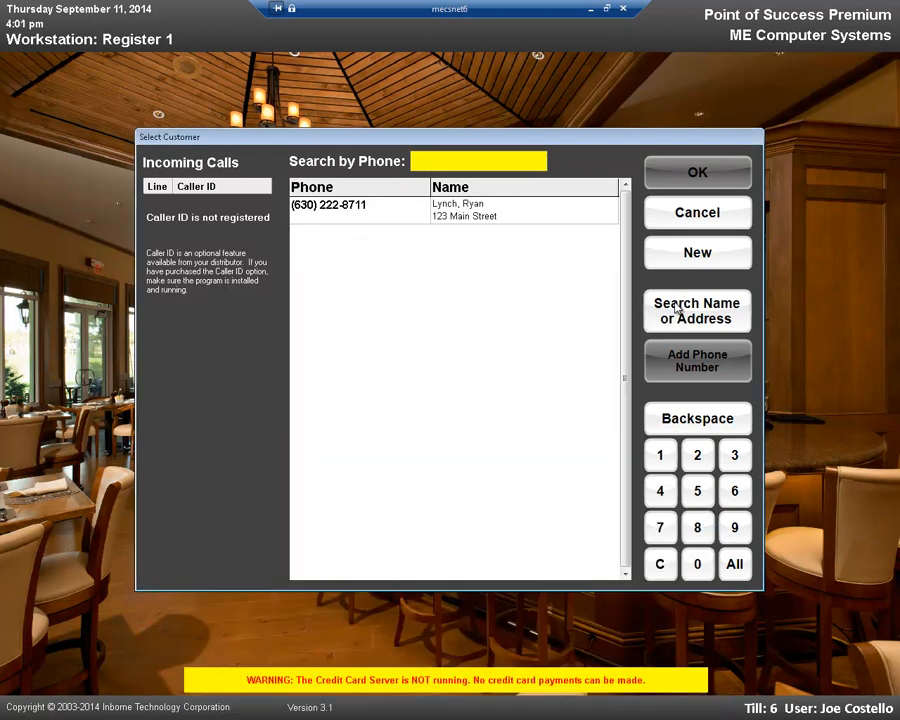
{"action": "left_click", "coordinate": [514, 214]}
{"action": "left_click", "coordinate": [688, 171]}
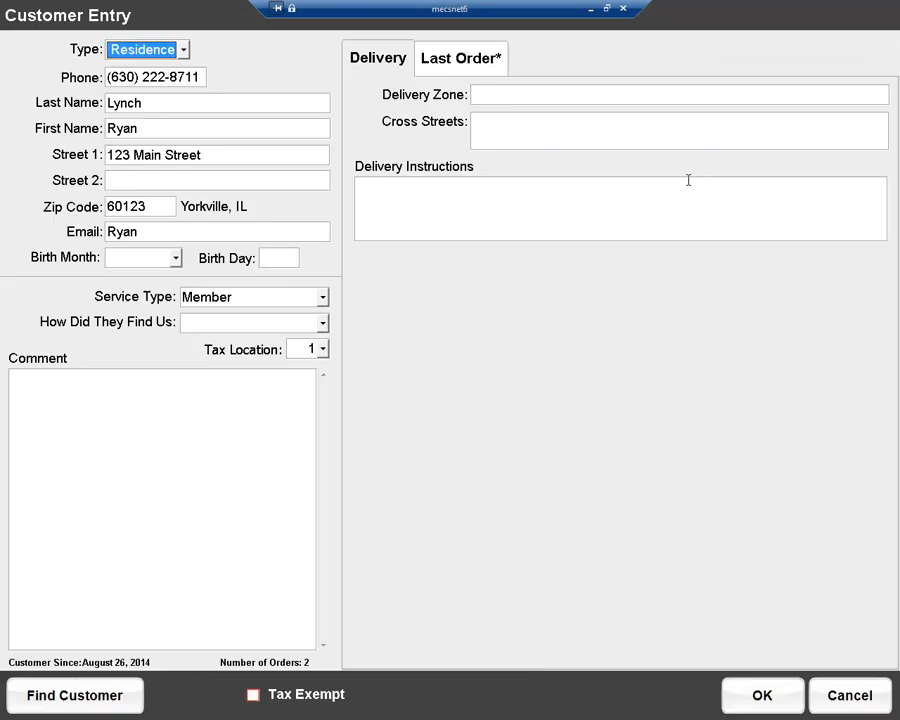
{"action": "left_click", "coordinate": [791, 700]}
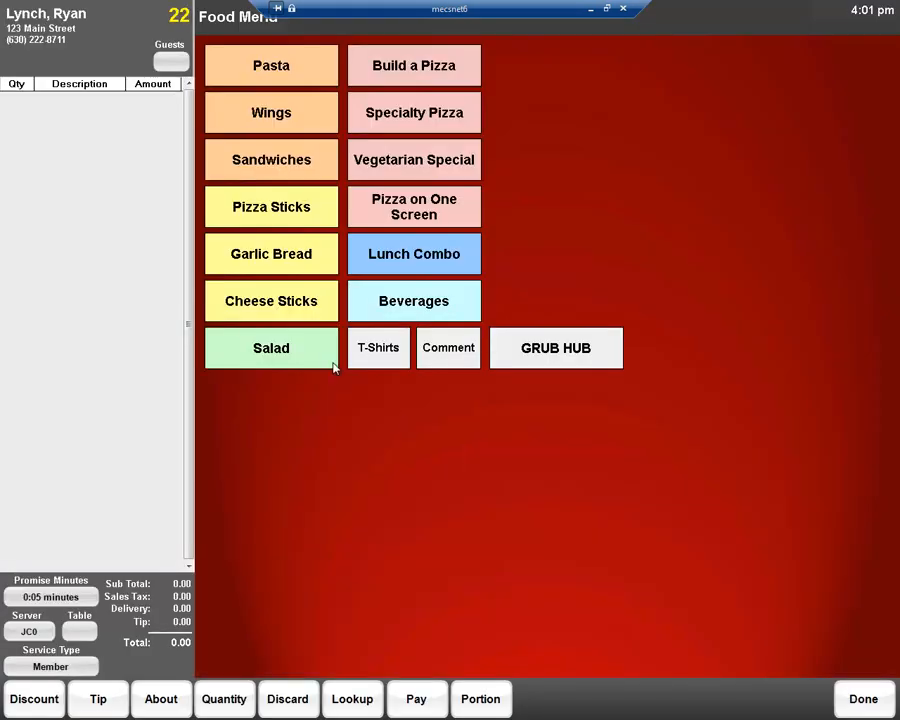
Step: Add one 12 Wings and one Spaghetti to the member ticket and finish the order
{"action": "left_click", "coordinate": [257, 116]}
{"action": "left_click", "coordinate": [257, 120]}
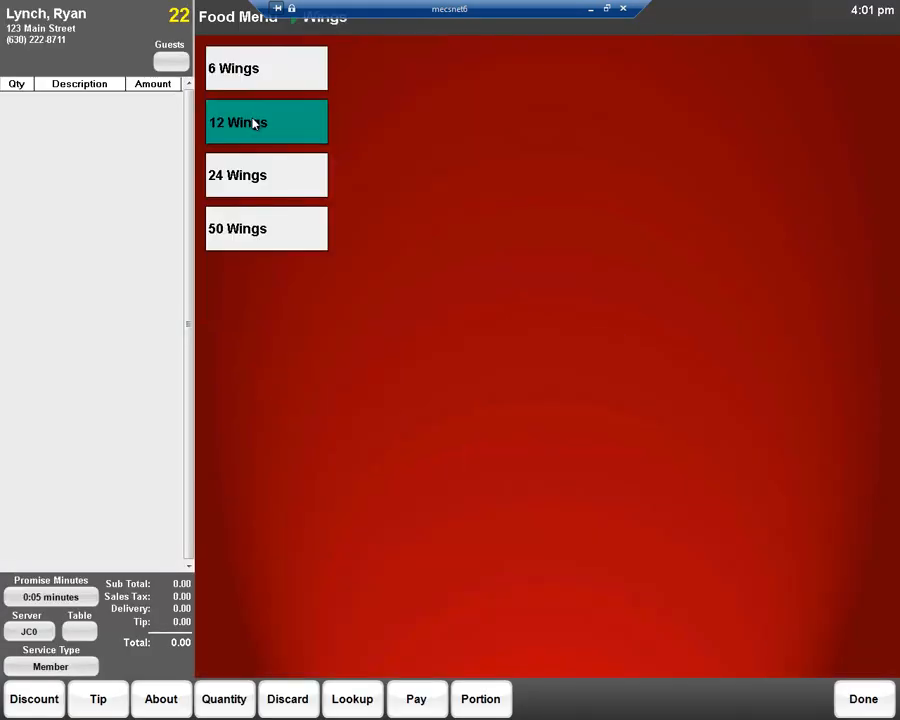
{"action": "left_click", "coordinate": [240, 26]}
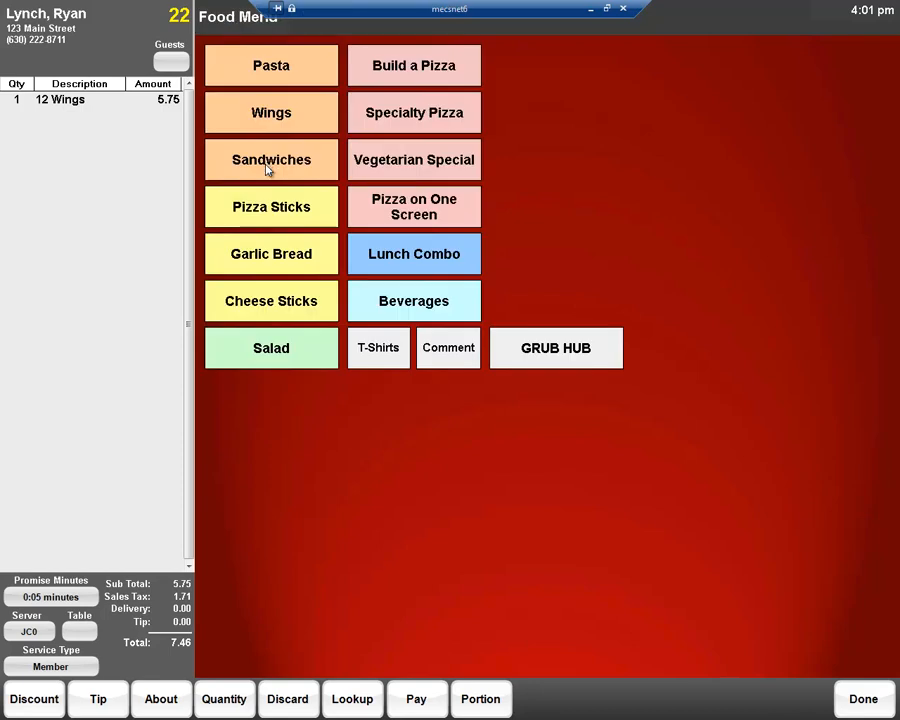
{"action": "left_click", "coordinate": [261, 80]}
{"action": "left_click", "coordinate": [259, 80]}
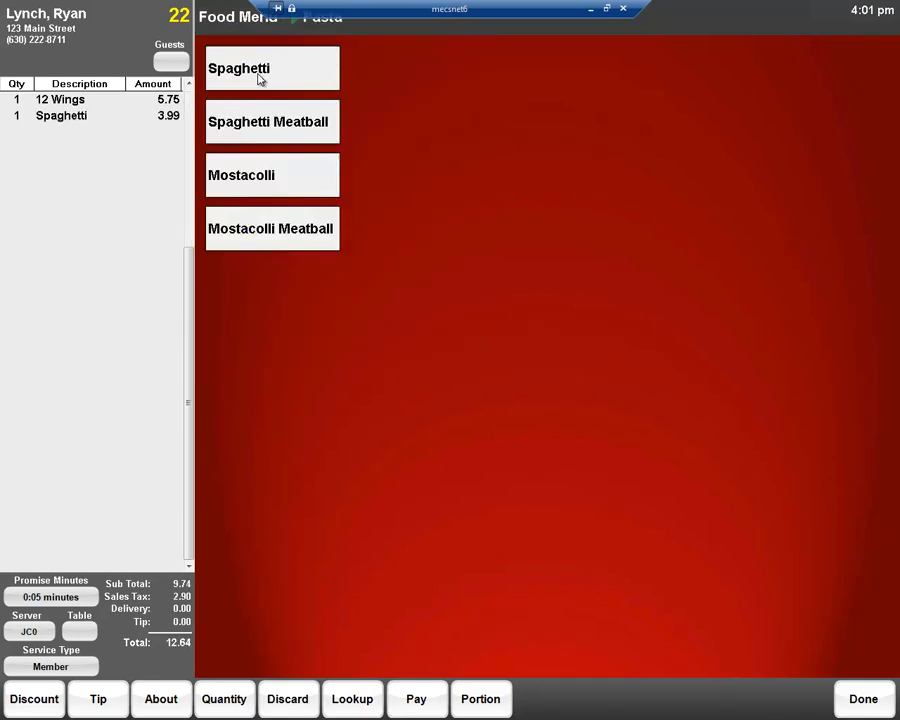
{"action": "left_click", "coordinate": [248, 20]}
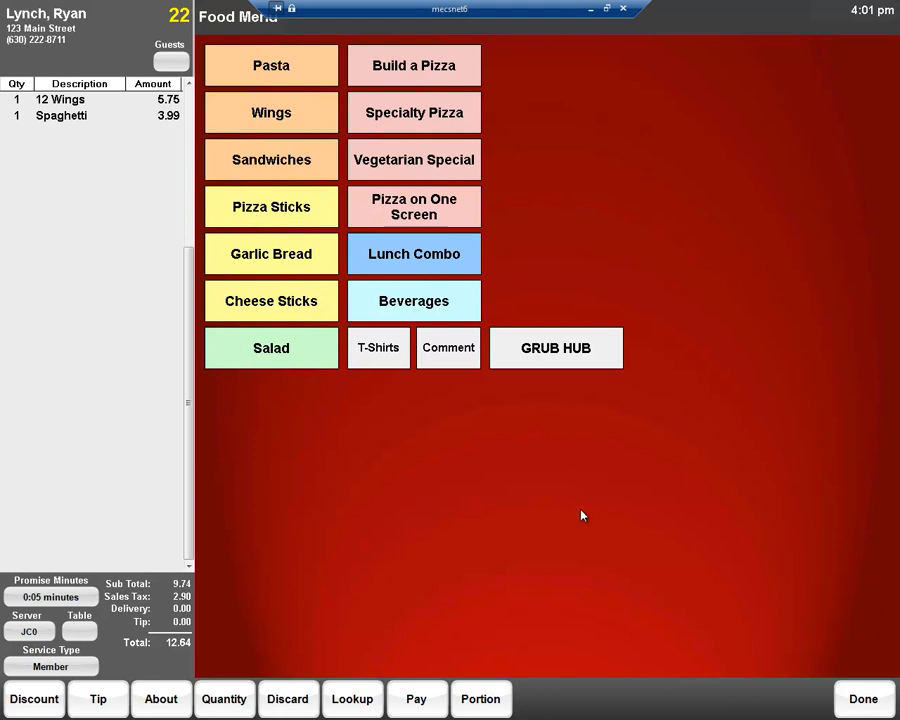
{"action": "left_click", "coordinate": [862, 699]}
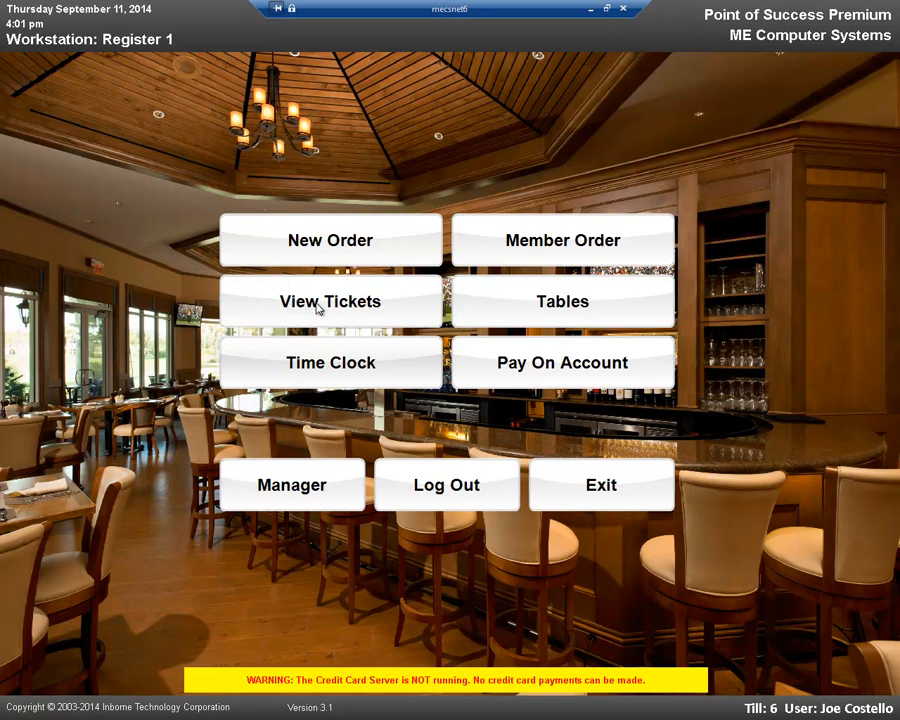
Step: View the details of the open member ticket ordered at 3:50 pm from the ticket list, then close them
{"action": "left_click", "coordinate": [317, 309]}
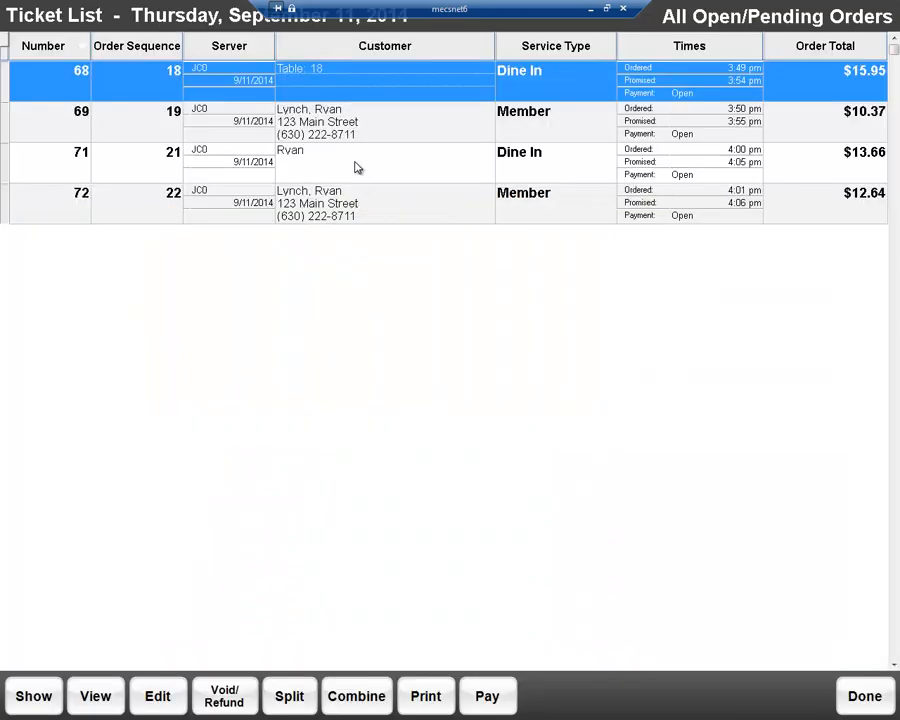
{"action": "left_click", "coordinate": [378, 123]}
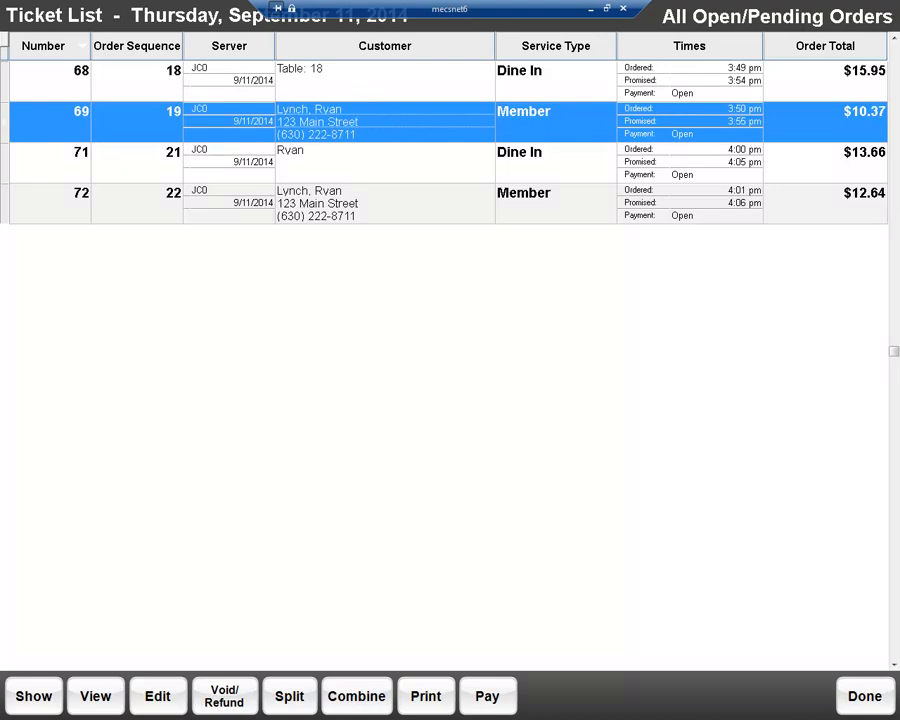
{"action": "left_click", "coordinate": [96, 700]}
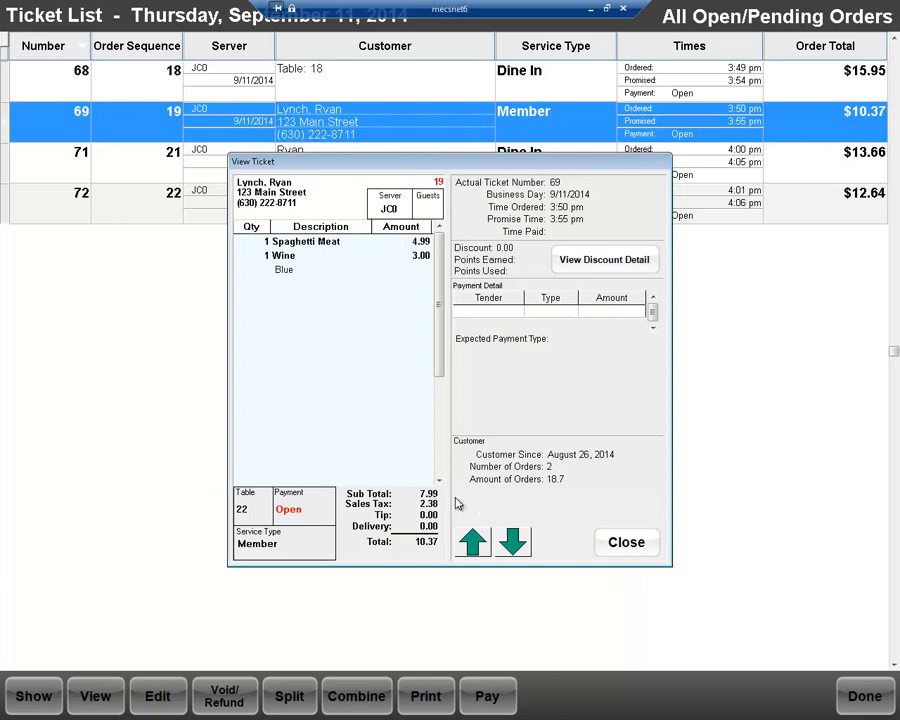
{"action": "left_click", "coordinate": [651, 544]}
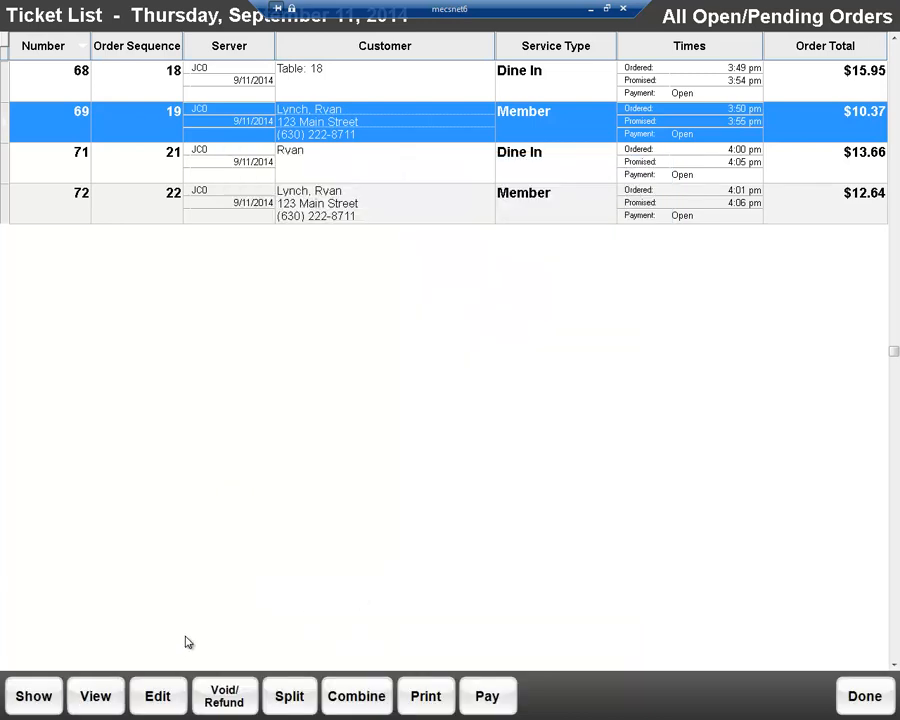
Step: Open the 3:50 pm member ticket for editing, leave its items as they are, and return to the ticket list
{"action": "left_click", "coordinate": [158, 698]}
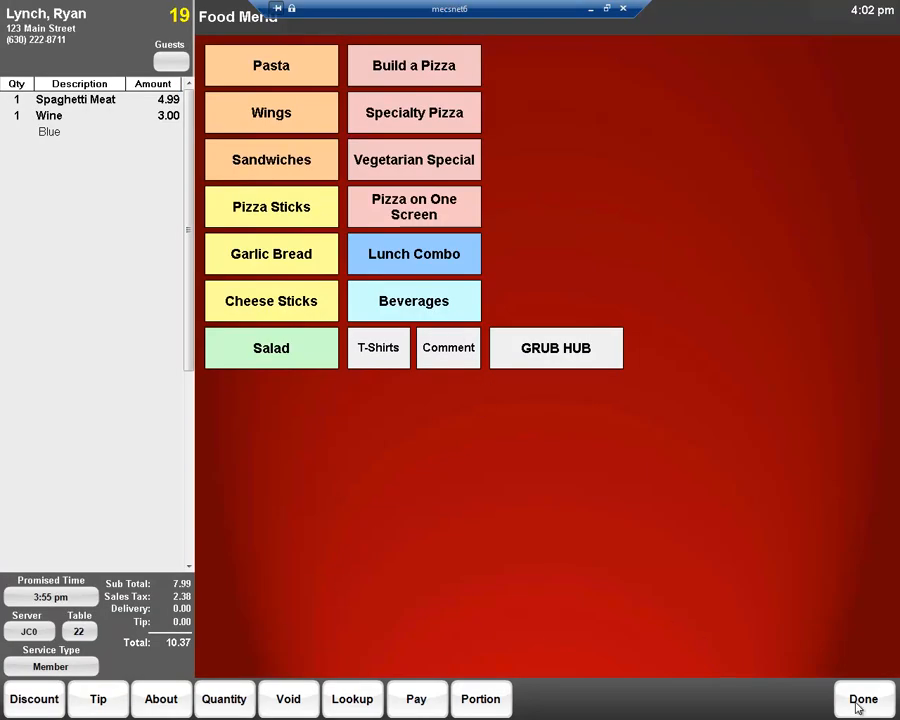
{"action": "left_click", "coordinate": [857, 706]}
{"action": "left_click", "coordinate": [334, 306]}
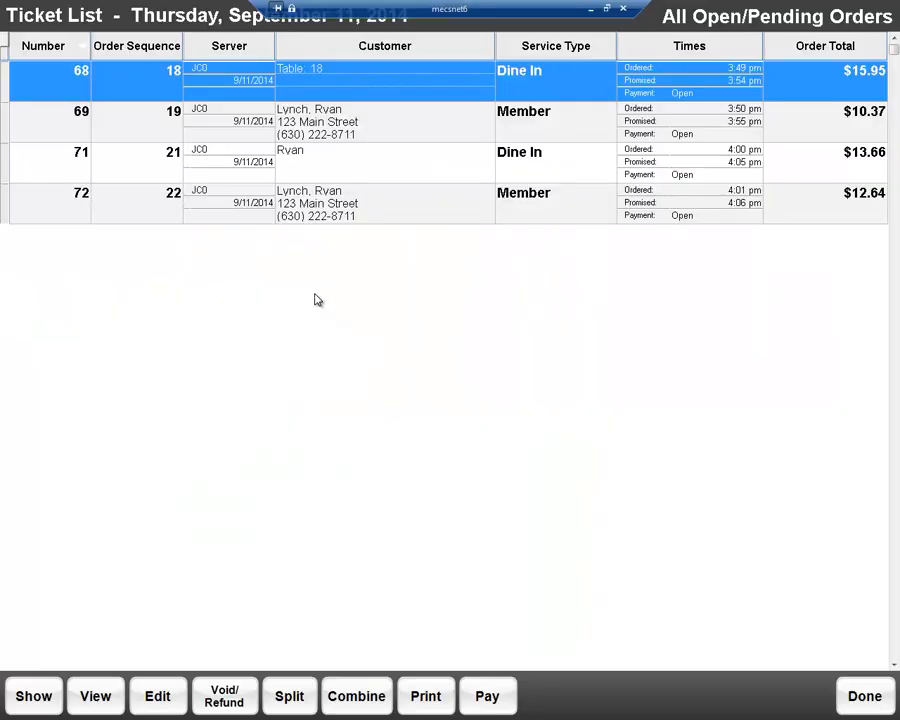
Step: Examine the split choices for the 3:50 pm member ticket and leave without splitting it
{"action": "left_click", "coordinate": [240, 118]}
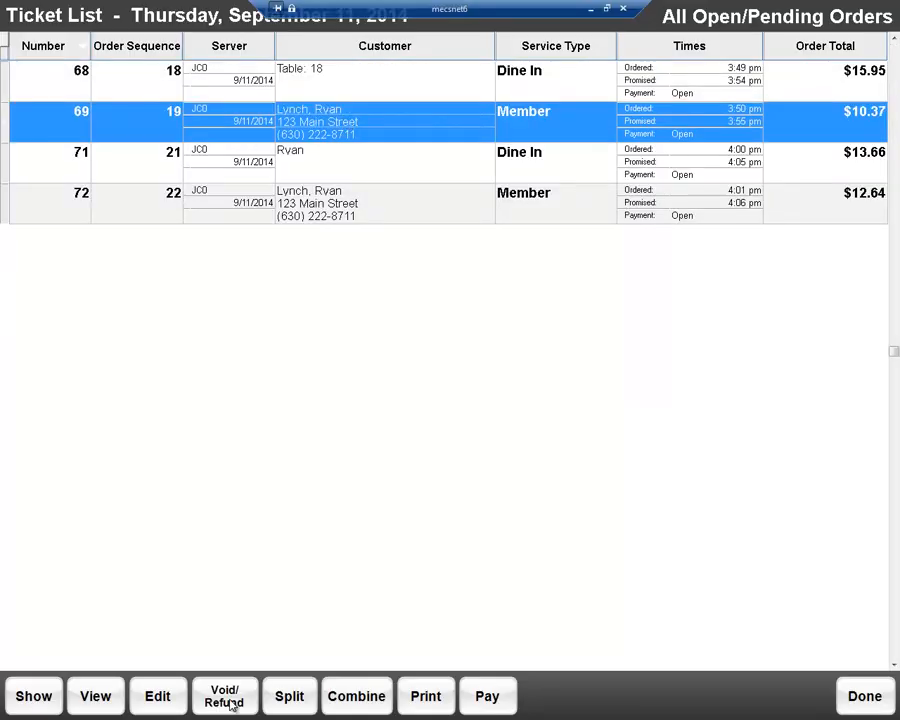
{"action": "left_click", "coordinate": [290, 695]}
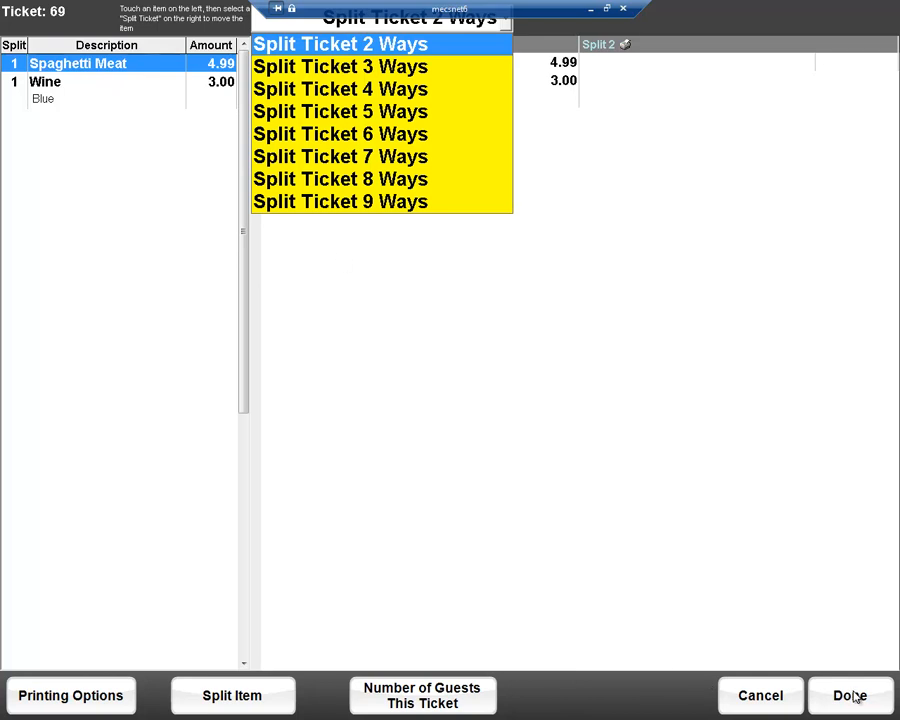
{"action": "left_click", "coordinate": [779, 696]}
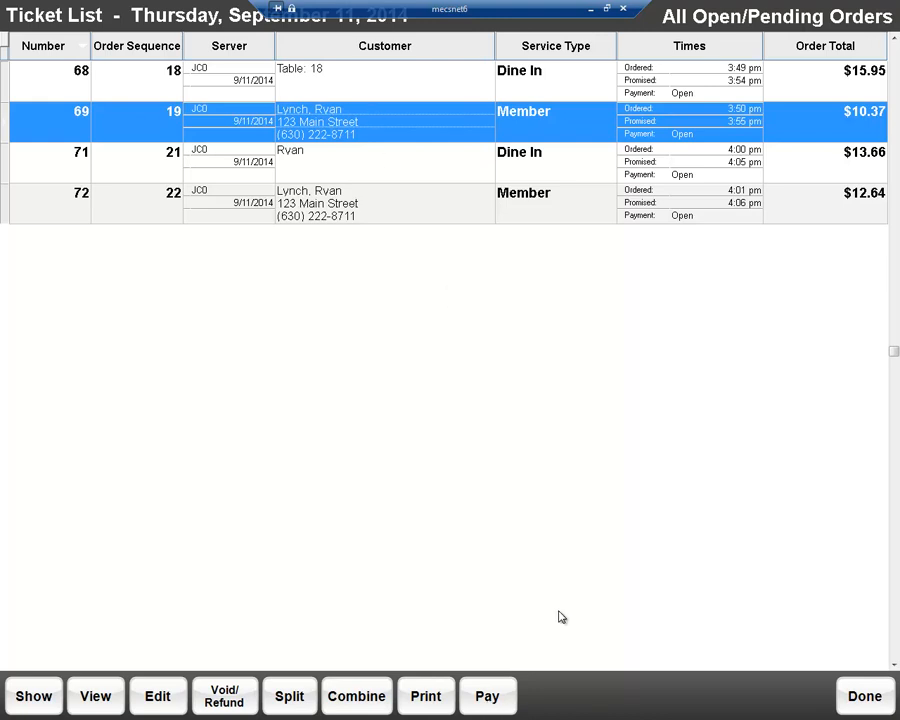
Step: Start payment of the 3:50 pm member ticket and add a tip of 2.07
{"action": "left_click", "coordinate": [484, 705]}
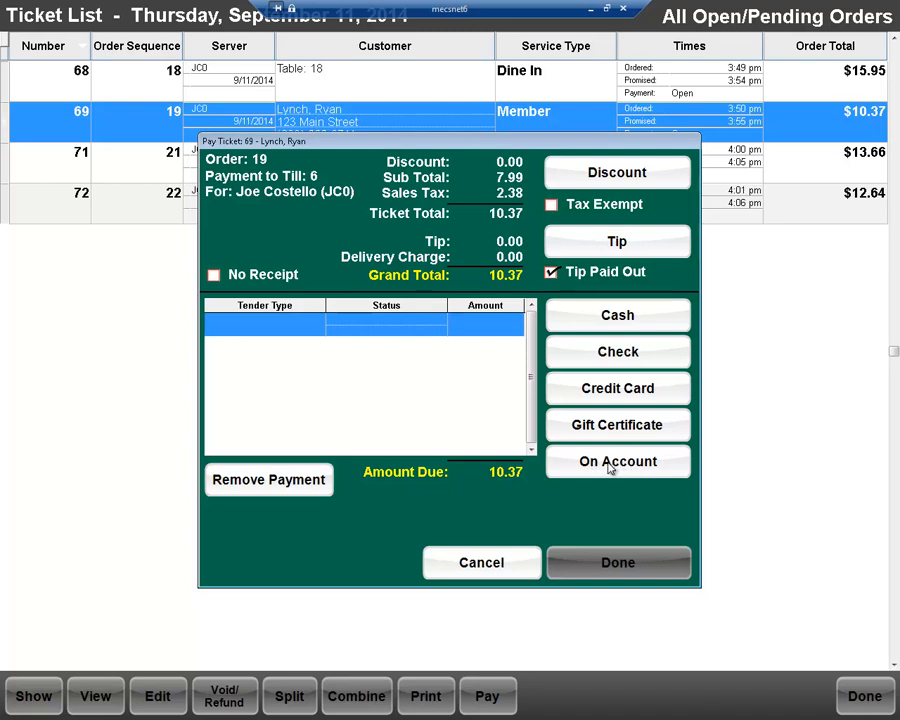
{"action": "left_click", "coordinate": [612, 241]}
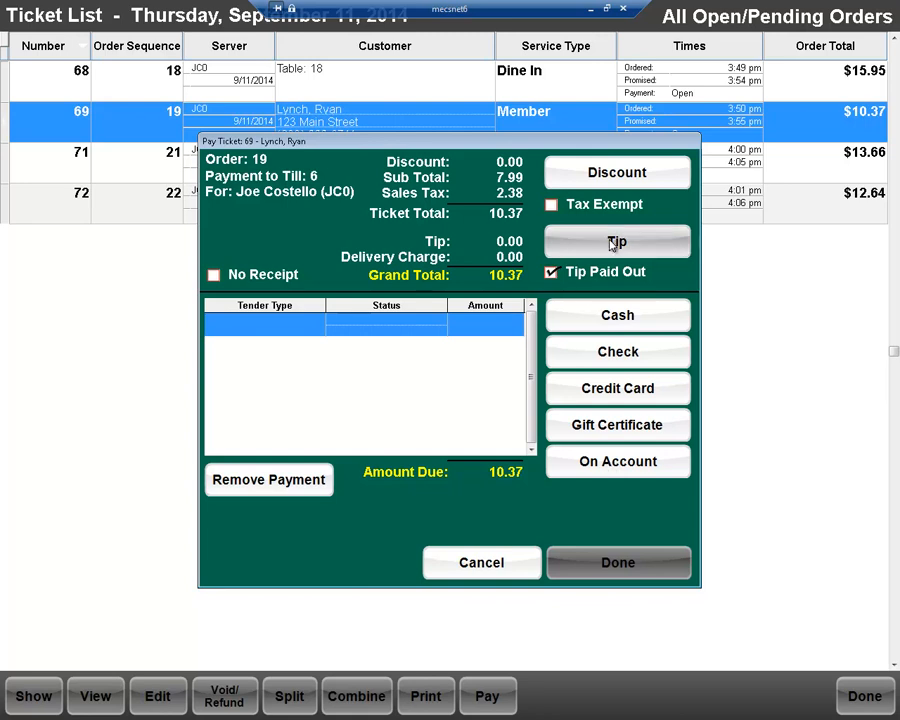
{"action": "left_click", "coordinate": [584, 114]}
{"action": "left_click", "coordinate": [805, 174]}
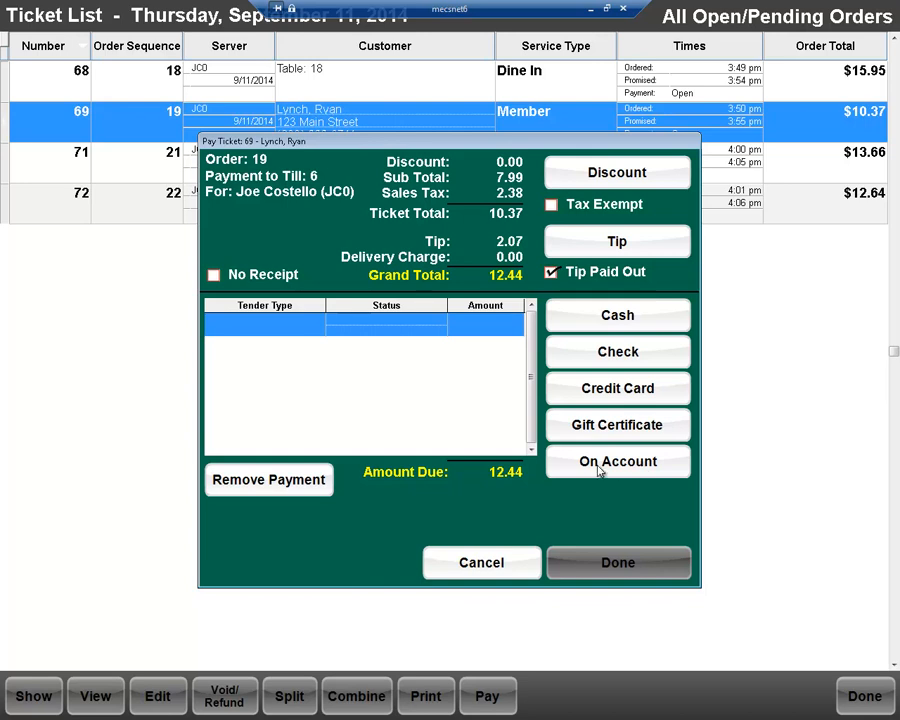
Step: Charge the full $12.44 to the member's account with a printed receipt, and return to the home screen
{"action": "left_click", "coordinate": [599, 466]}
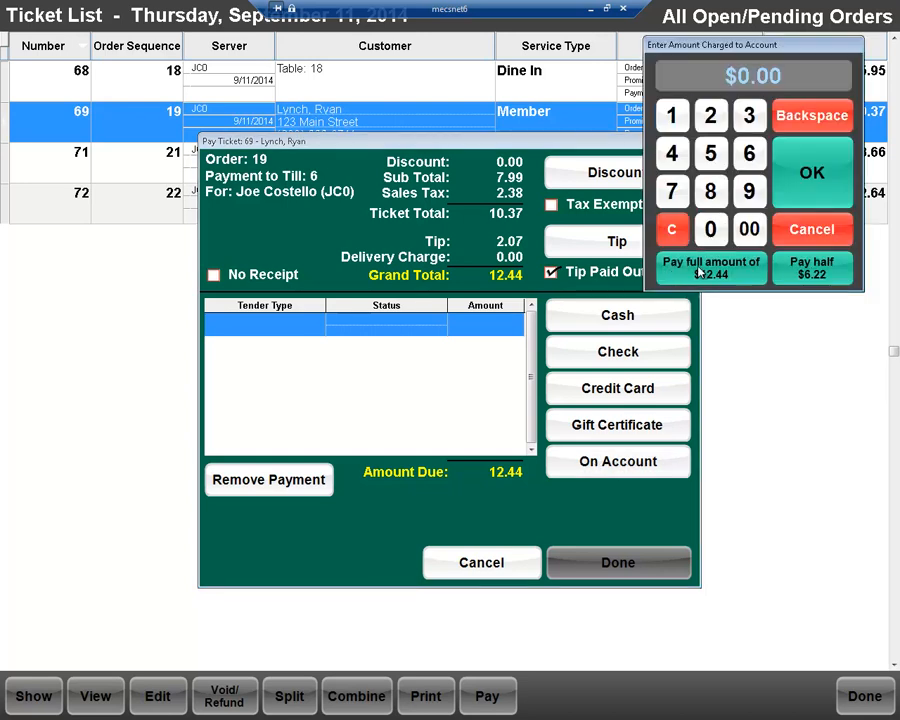
{"action": "left_click", "coordinate": [727, 271]}
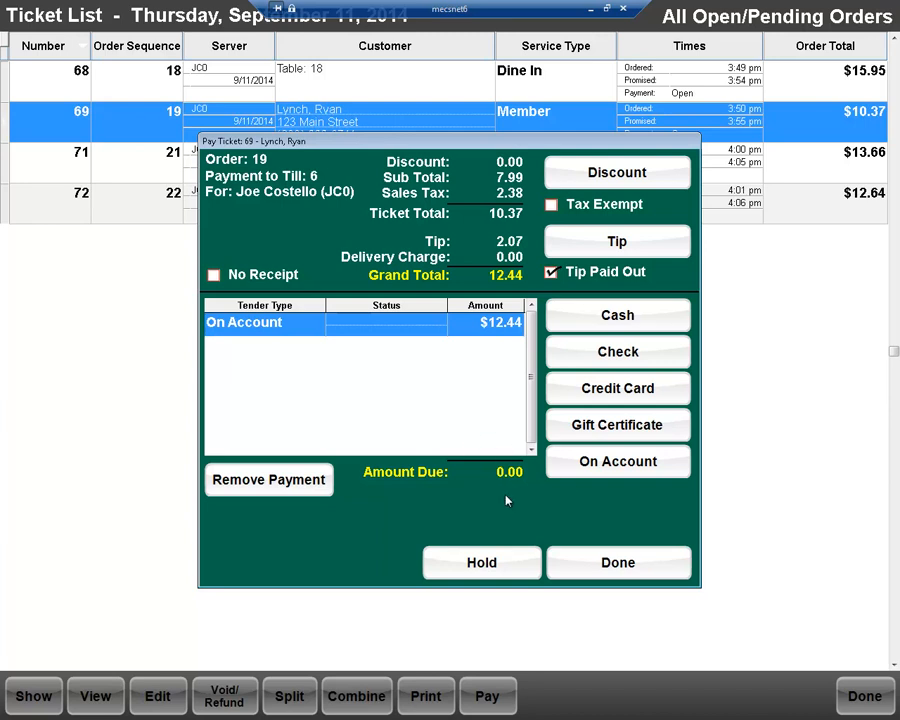
{"action": "left_click", "coordinate": [636, 569]}
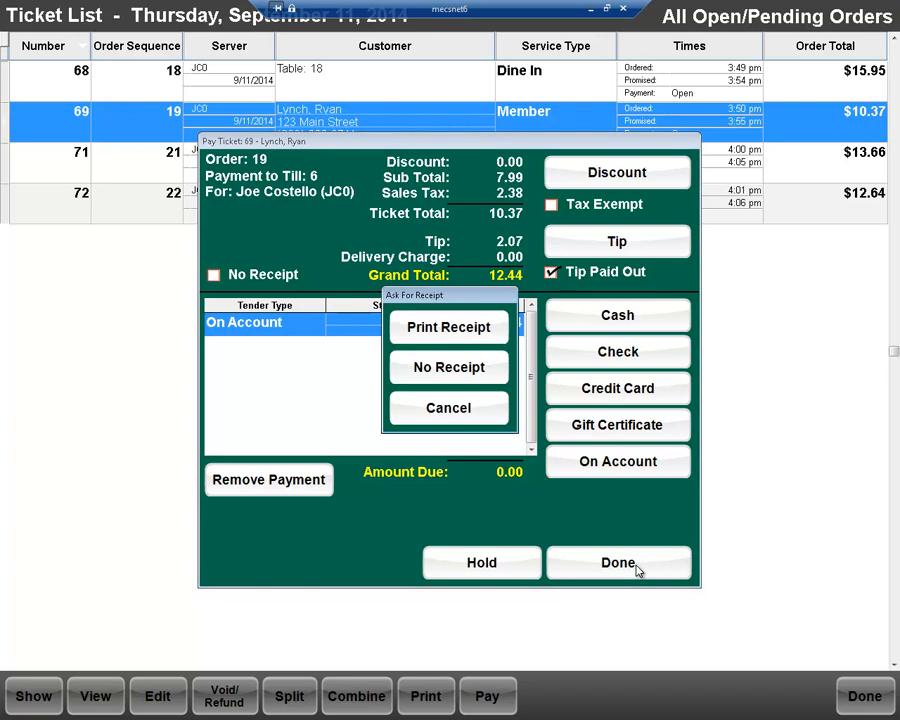
{"action": "left_click", "coordinate": [451, 332]}
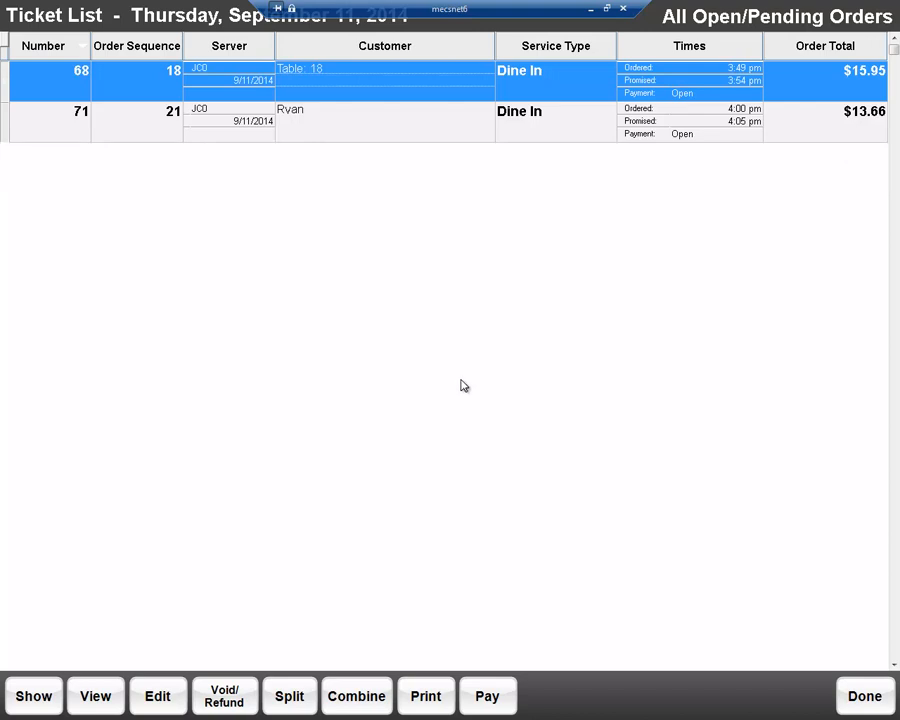
{"action": "left_click", "coordinate": [844, 690]}
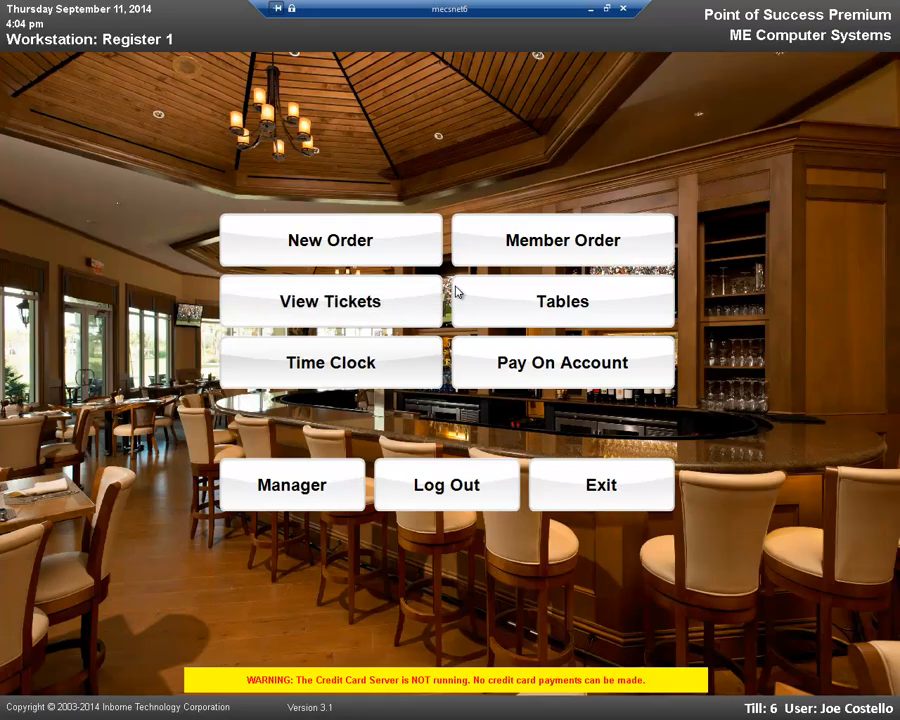
Step: Make table 3 in the Main Room available on the table layout
{"action": "left_click", "coordinate": [572, 303]}
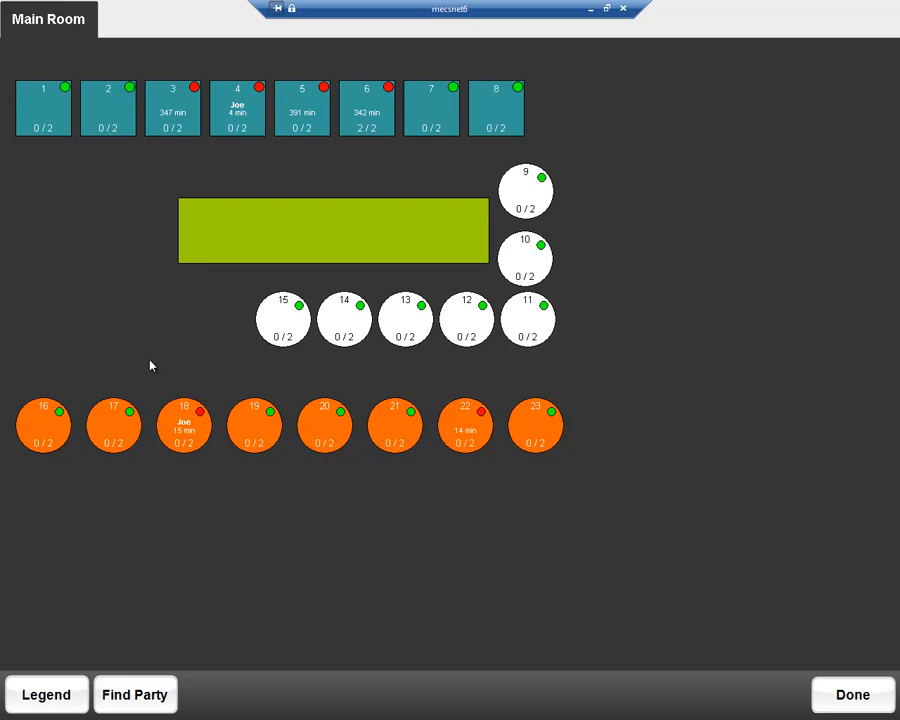
{"action": "left_click", "coordinate": [170, 117]}
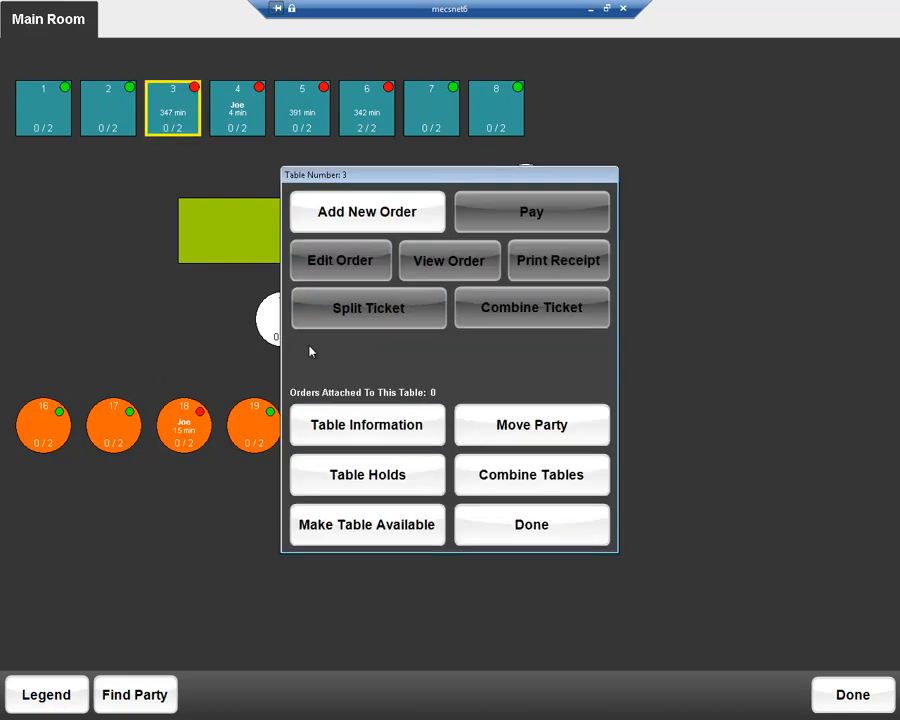
{"action": "left_click", "coordinate": [359, 528]}
{"action": "left_click", "coordinate": [474, 454]}
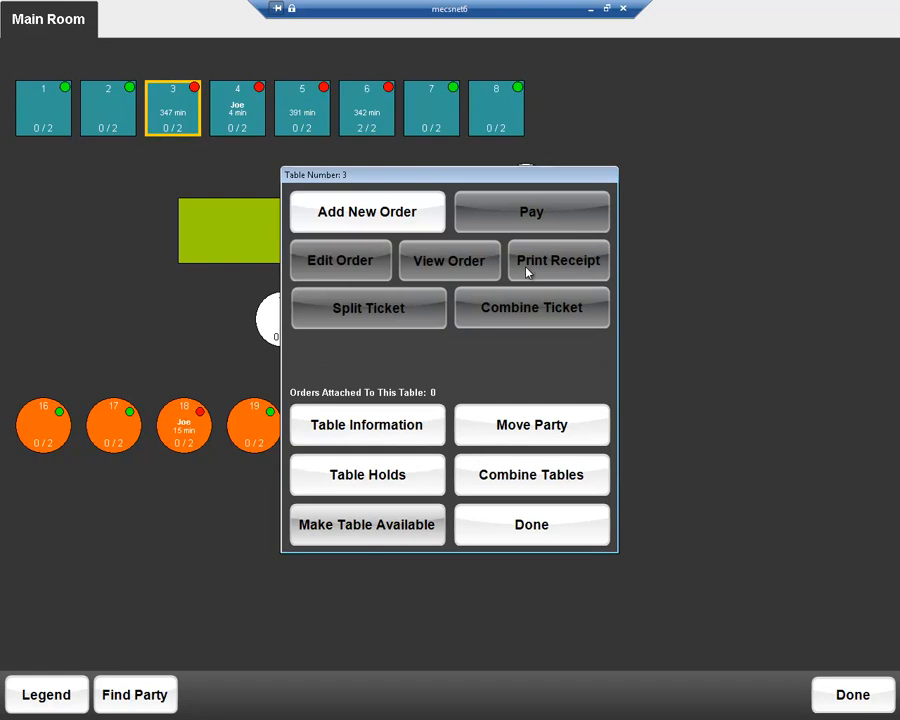
{"action": "left_click", "coordinate": [517, 539]}
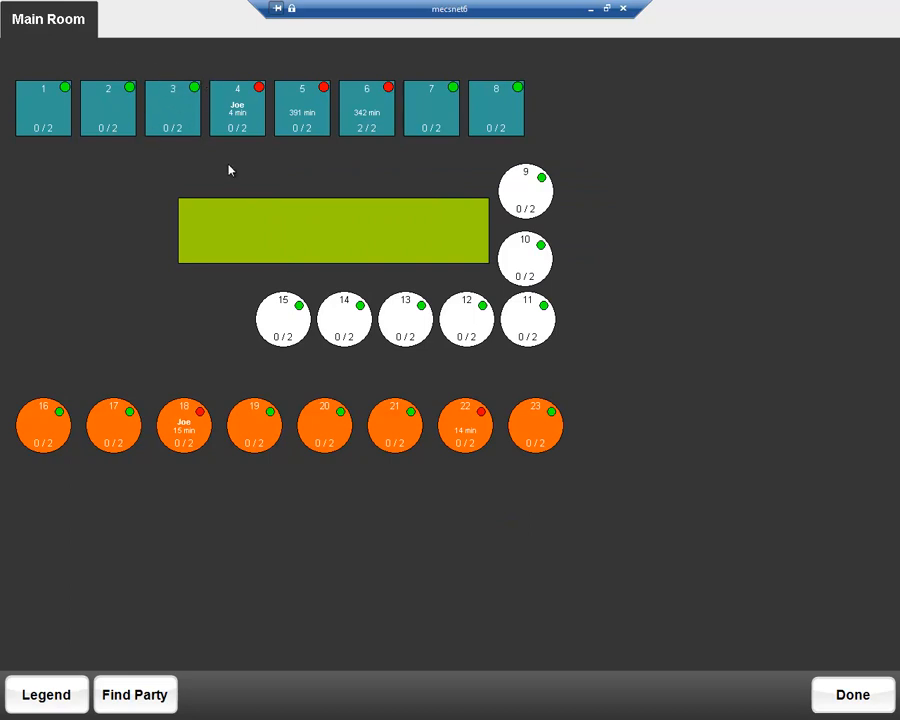
Step: Seat a new party at table 3 and start a new order for that table
{"action": "left_click", "coordinate": [171, 111]}
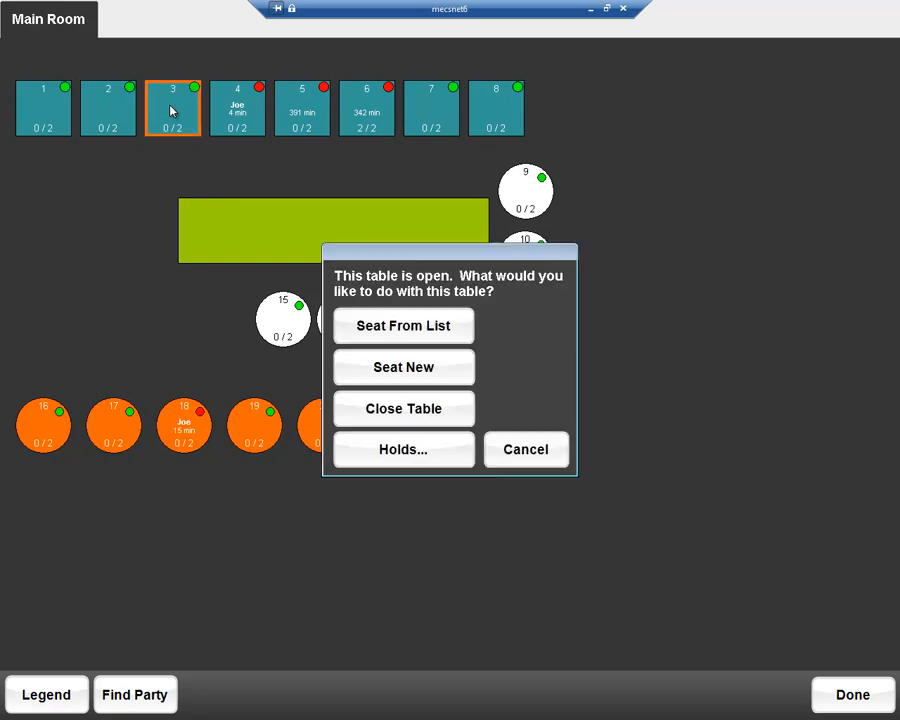
{"action": "left_click", "coordinate": [377, 370]}
{"action": "left_click", "coordinate": [478, 503]}
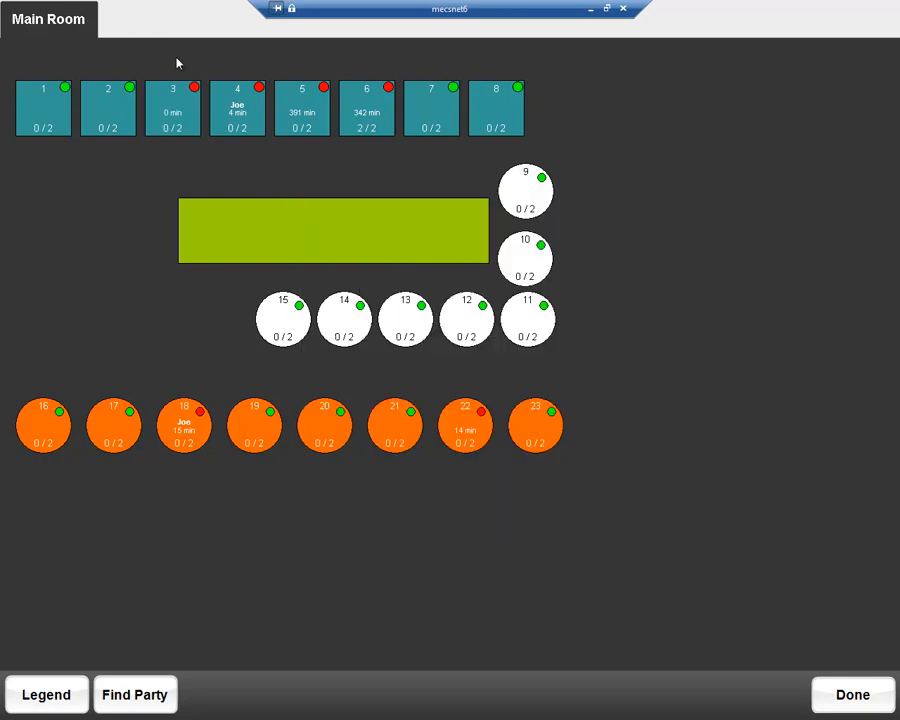
{"action": "left_click", "coordinate": [173, 114]}
{"action": "left_click", "coordinate": [369, 212]}
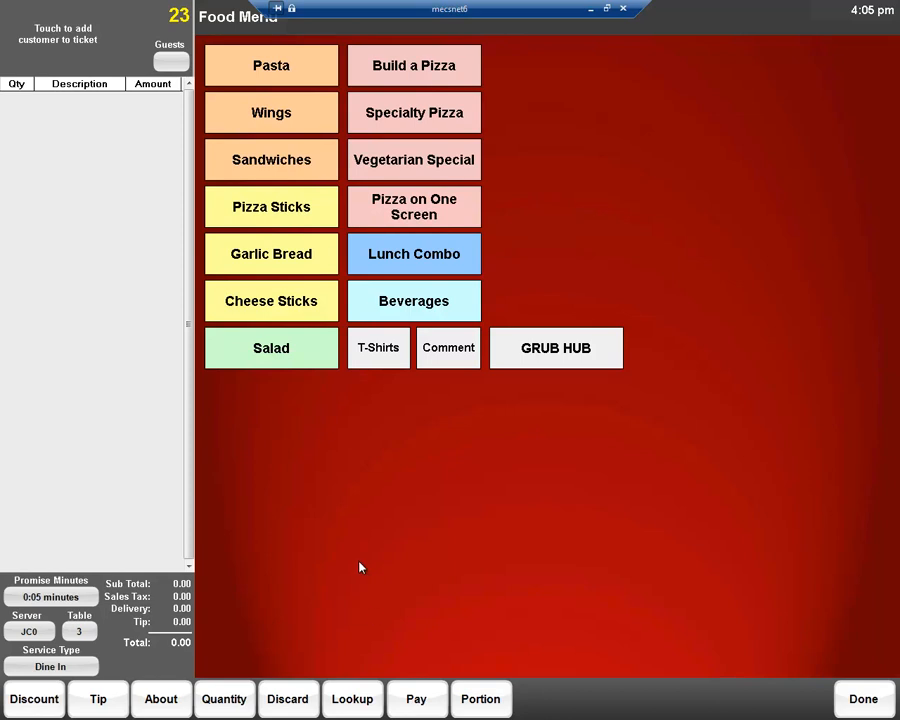
Step: Close the empty table 3 order, then clock in at the employee time clock with the employee's PIN and exit it
{"action": "left_click", "coordinate": [838, 700]}
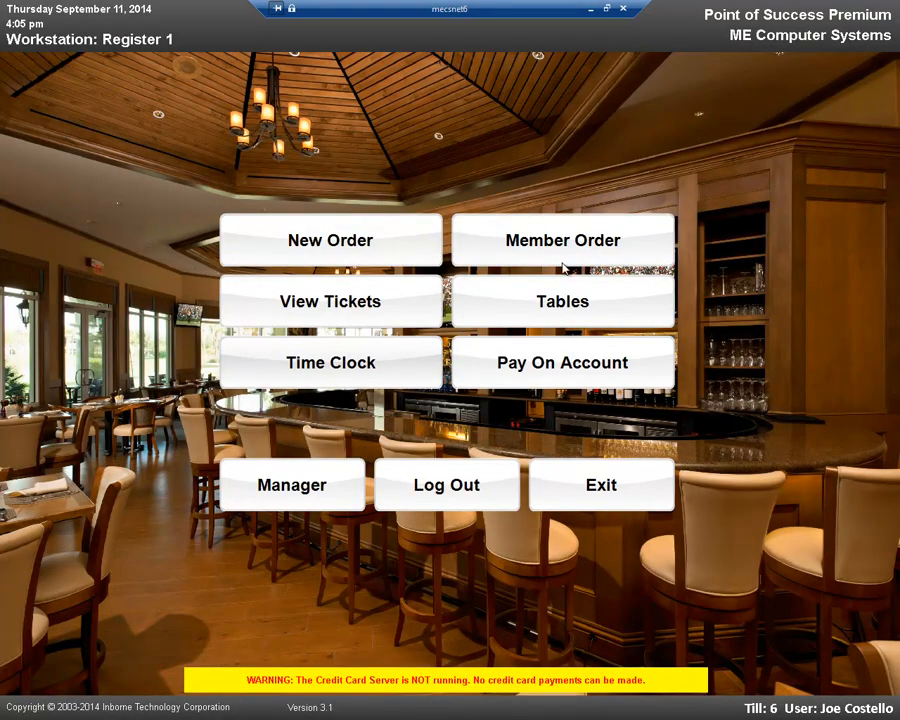
{"action": "left_click", "coordinate": [329, 364]}
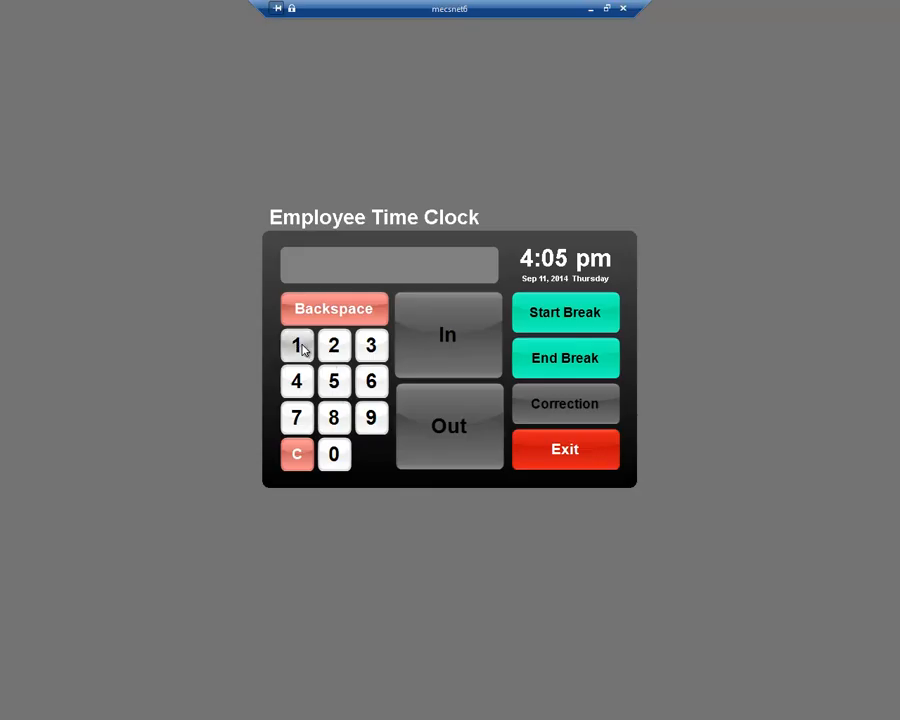
{"action": "left_click", "coordinate": [300, 346]}
{"action": "left_click", "coordinate": [335, 345]}
{"action": "left_click", "coordinate": [376, 350]}
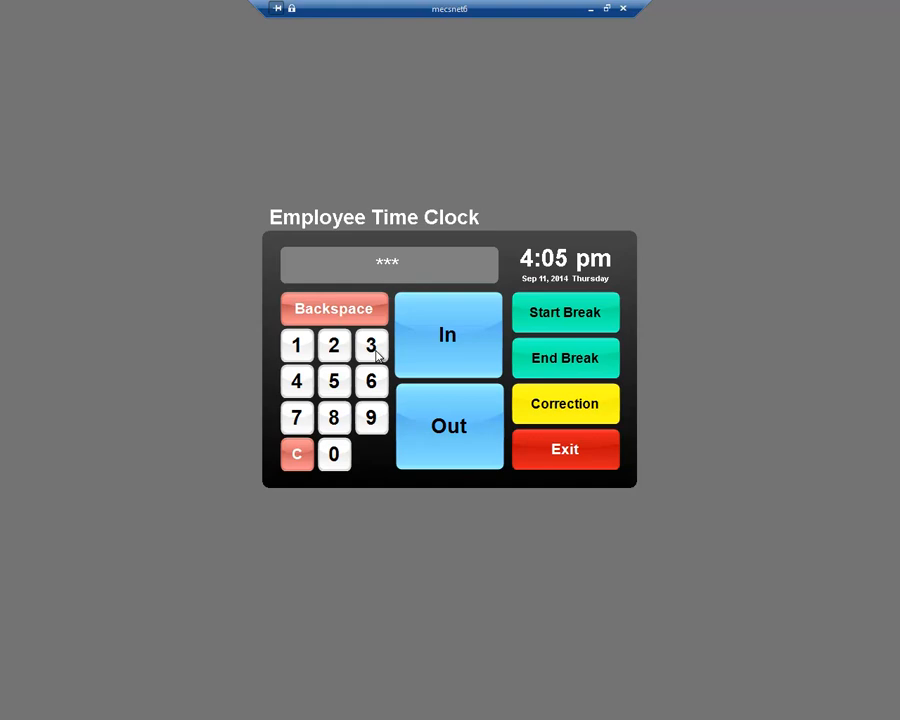
{"action": "left_click", "coordinate": [441, 346]}
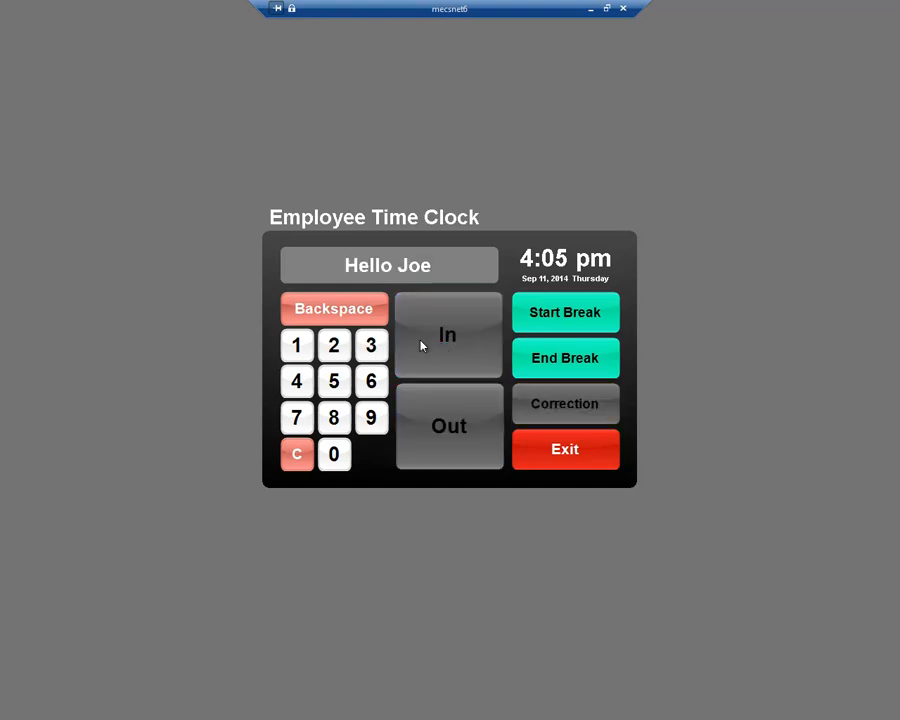
{"action": "left_click", "coordinate": [565, 451]}
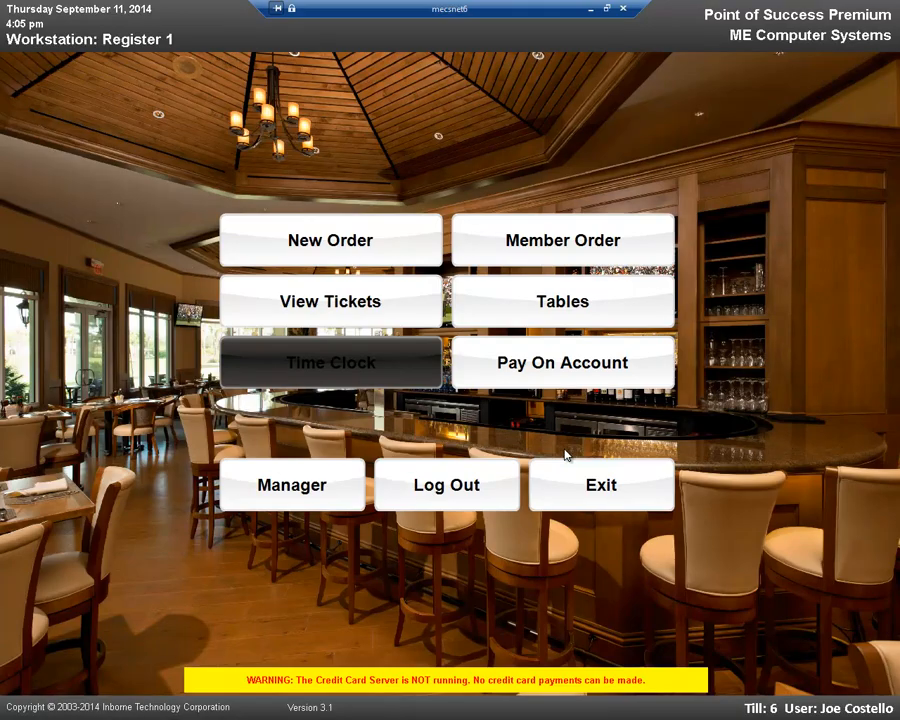
Step: Start a payment on account and select the member by searching for the customer's last name
{"action": "left_click", "coordinate": [560, 368]}
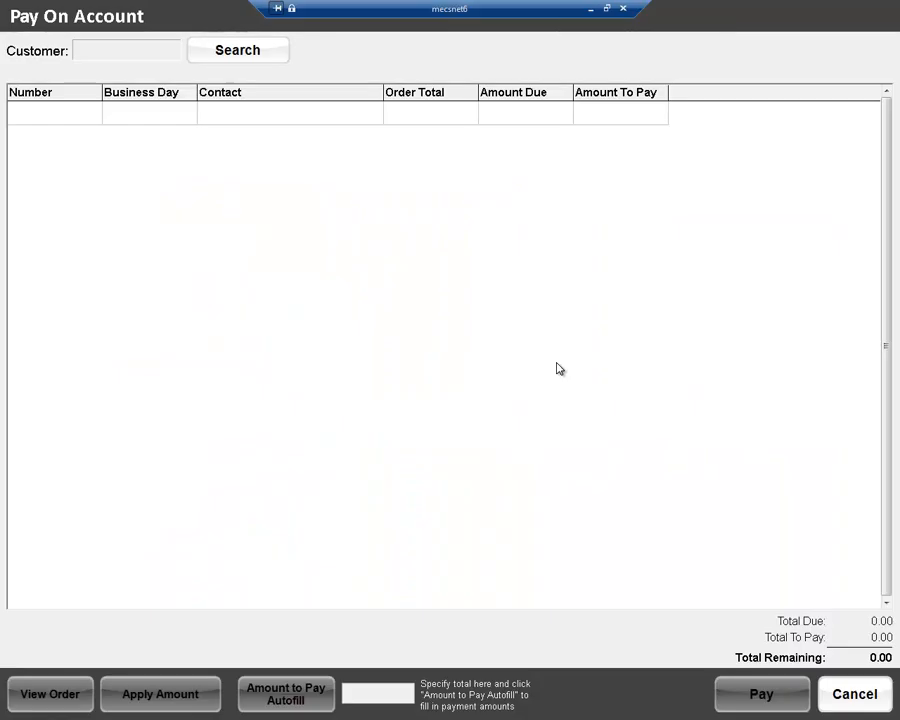
{"action": "left_click", "coordinate": [239, 50]}
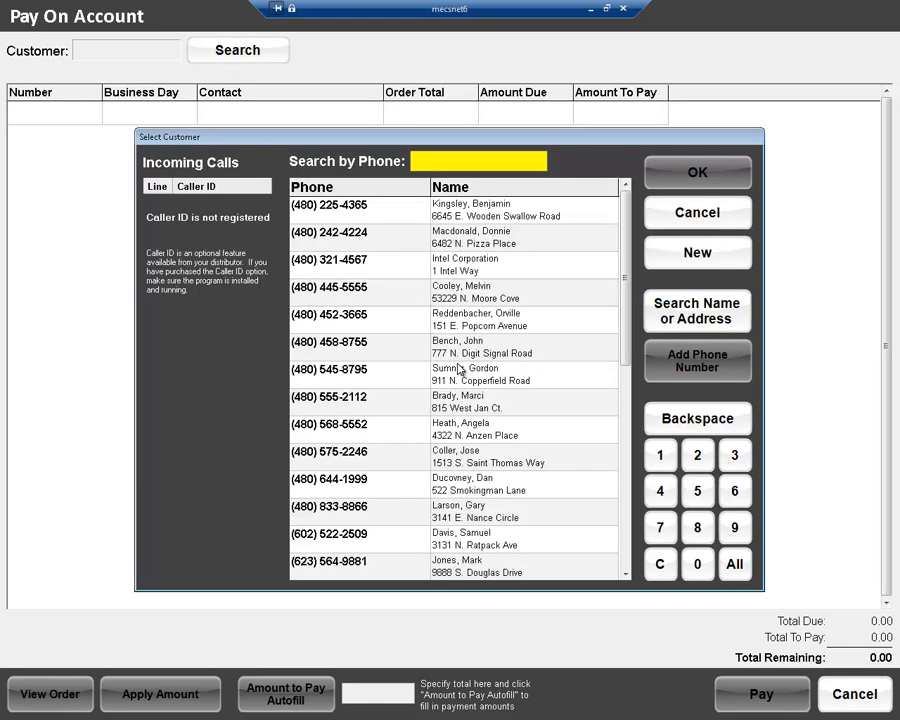
{"action": "left_click", "coordinate": [714, 316]}
{"action": "type", "text": "Lynch"}
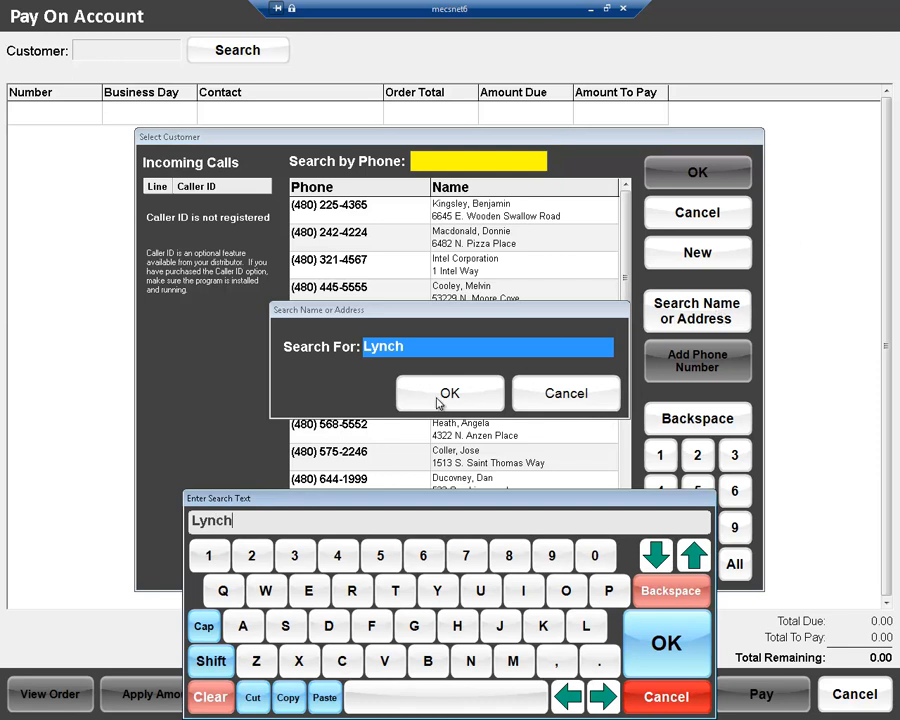
{"action": "left_click", "coordinate": [646, 655]}
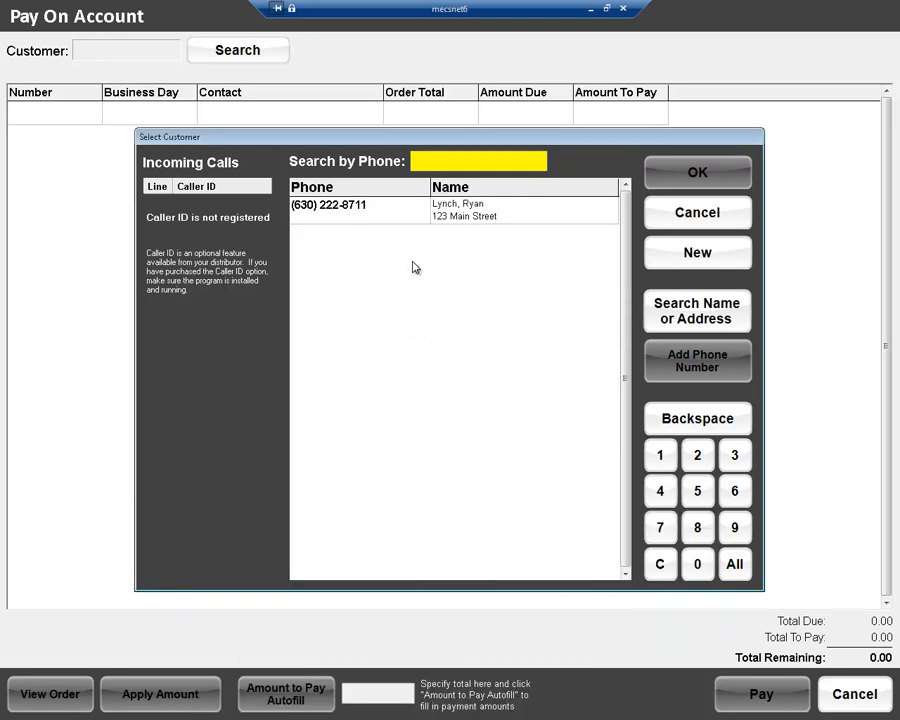
{"action": "left_click", "coordinate": [491, 218]}
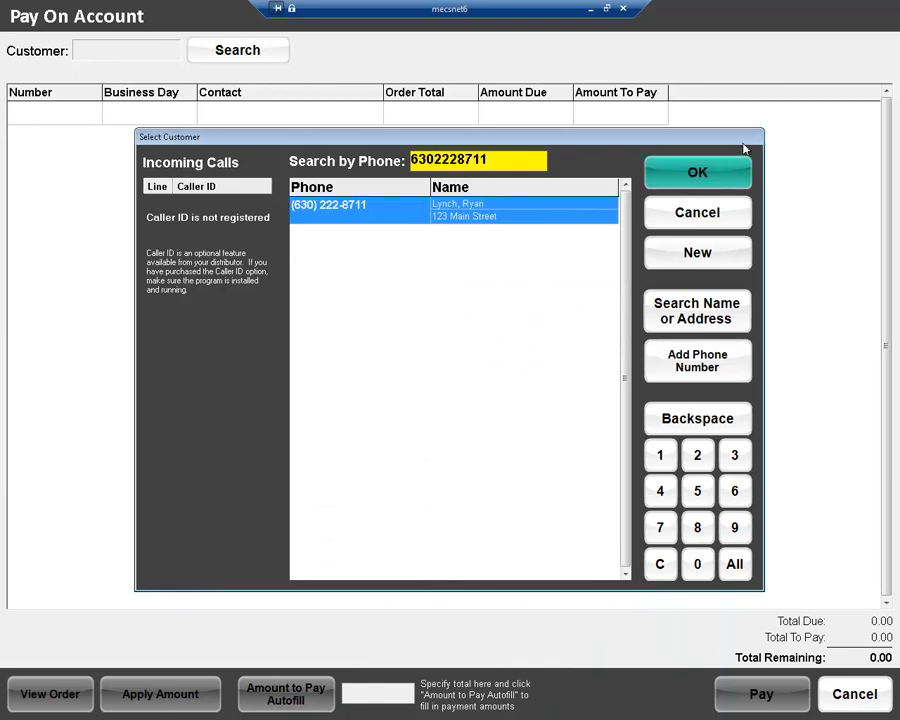
{"action": "left_click", "coordinate": [698, 174]}
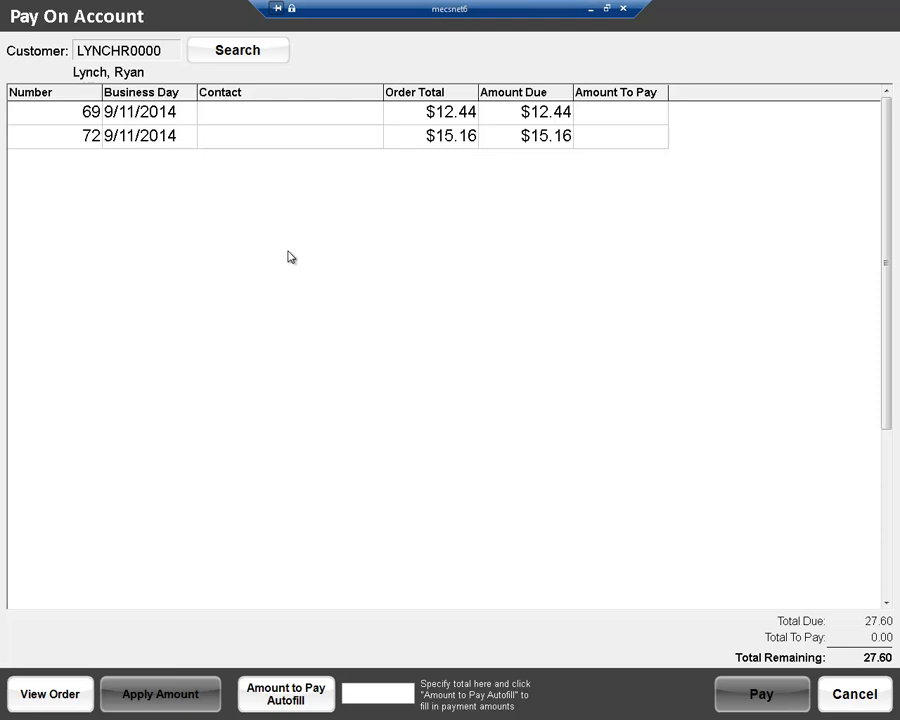
Step: Apply the full amounts of $12.44 and $15.16 to the member's two outstanding orders
{"action": "left_click", "coordinate": [254, 115]}
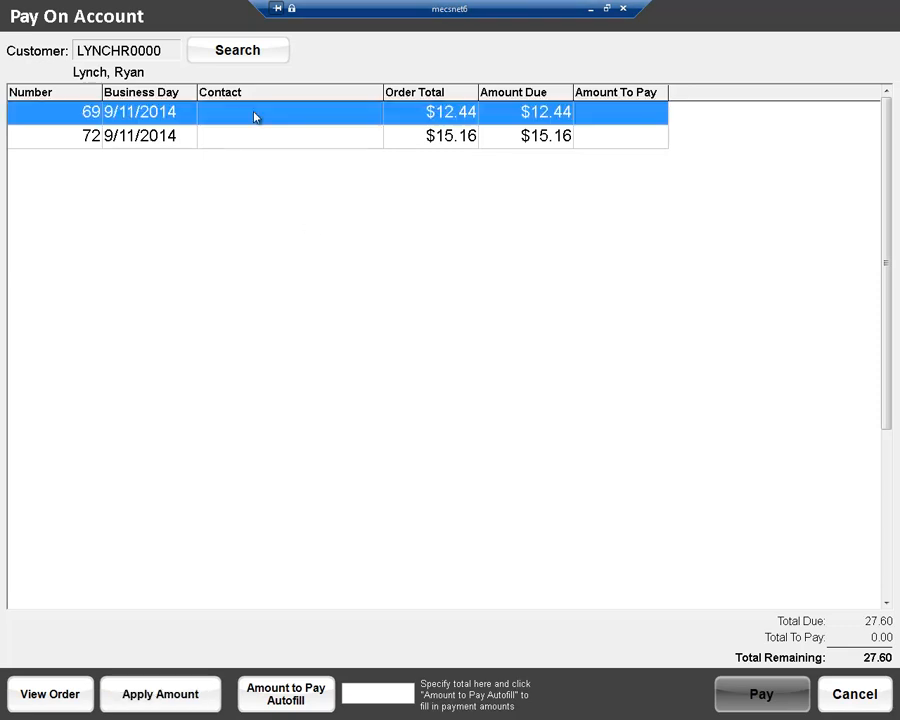
{"action": "left_click", "coordinate": [162, 698]}
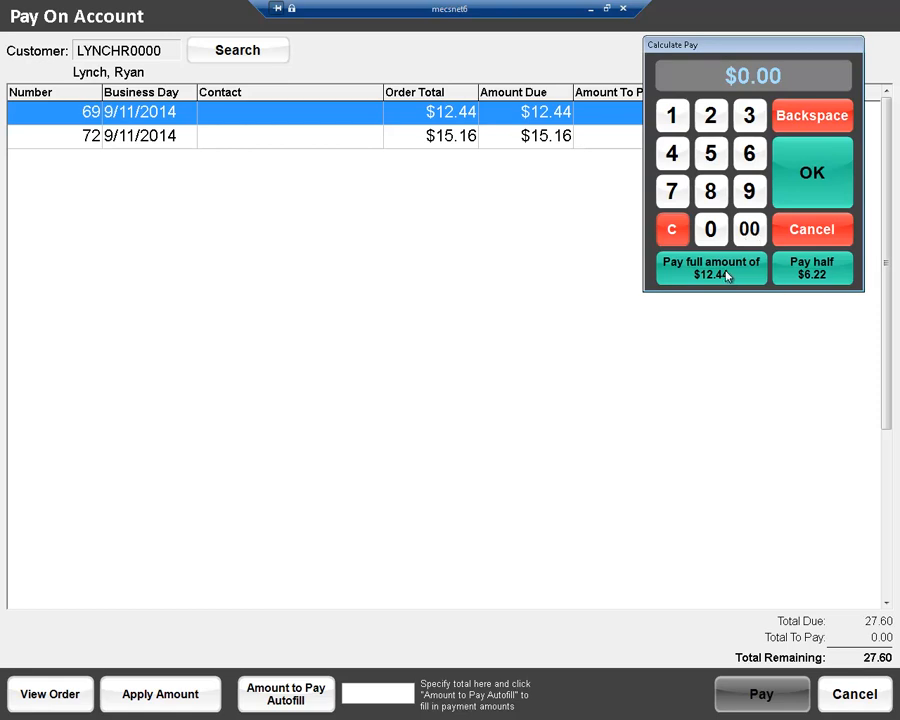
{"action": "left_click", "coordinate": [673, 273]}
{"action": "left_click", "coordinate": [276, 138]}
{"action": "left_click", "coordinate": [175, 697]}
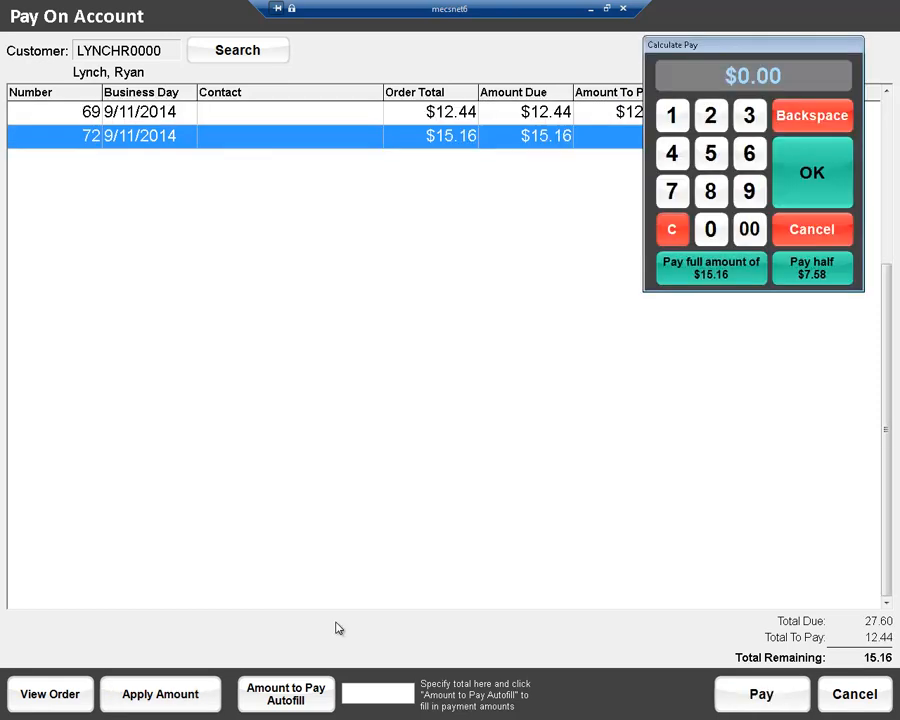
{"action": "left_click", "coordinate": [683, 269]}
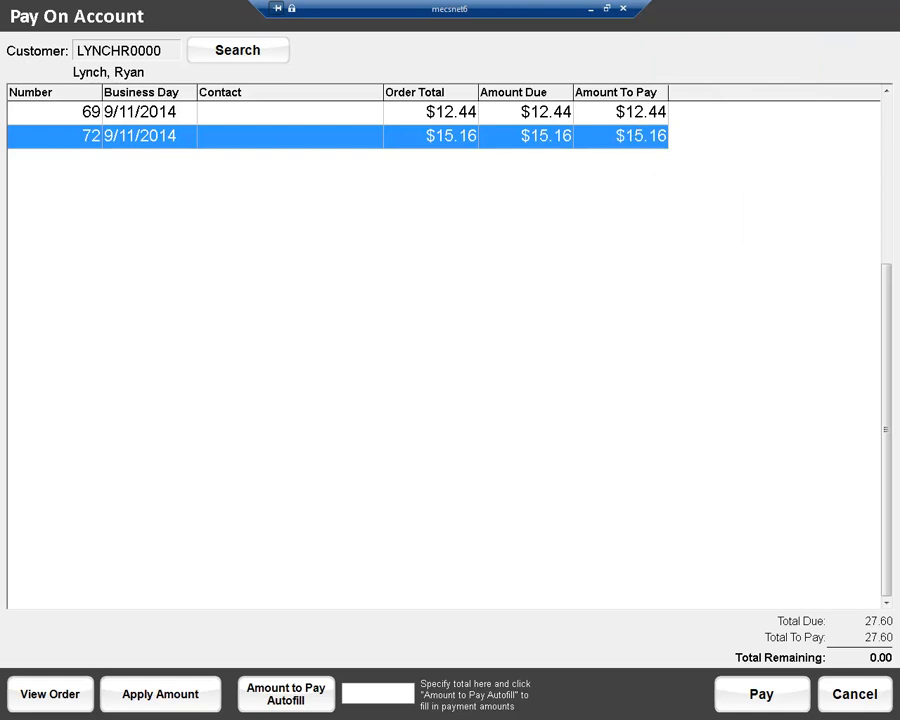
Step: Pay the $27.60 on the member's account in cash without a printed receipt
{"action": "left_click", "coordinate": [757, 704]}
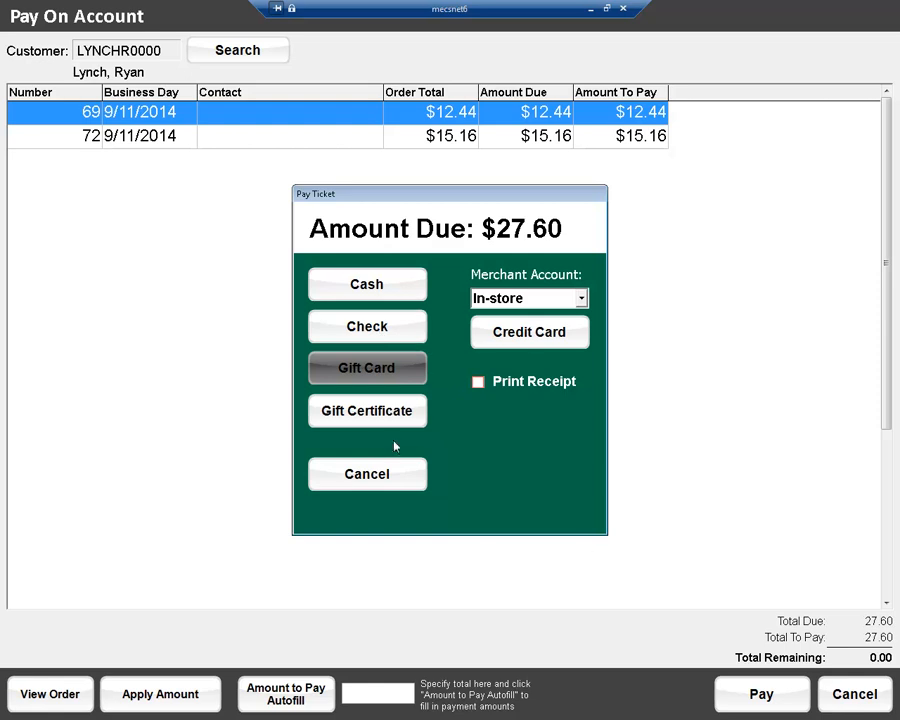
{"action": "left_click", "coordinate": [352, 285]}
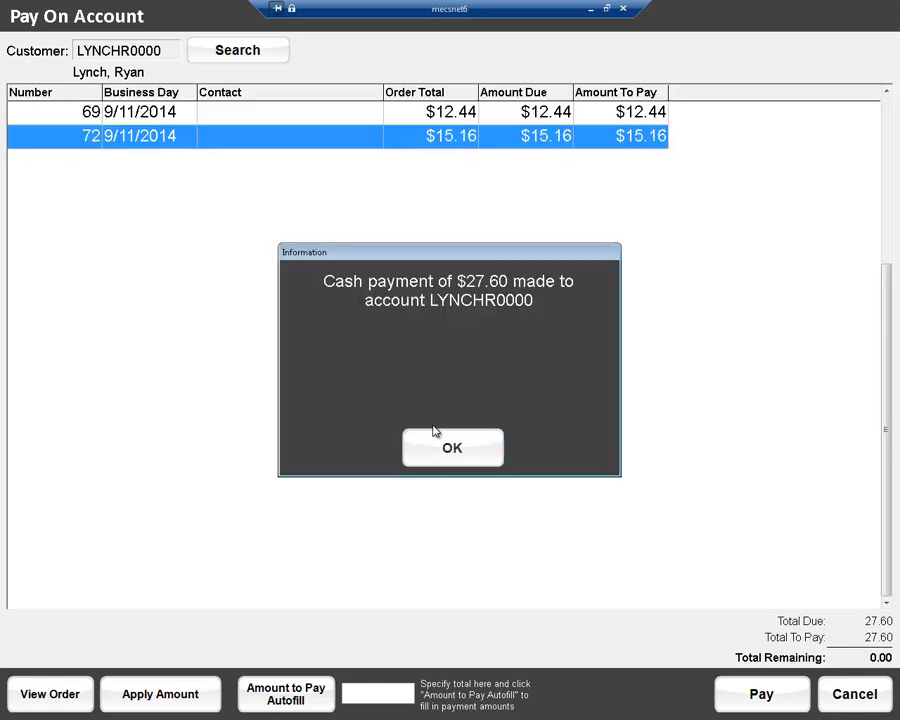
{"action": "left_click", "coordinate": [450, 452]}
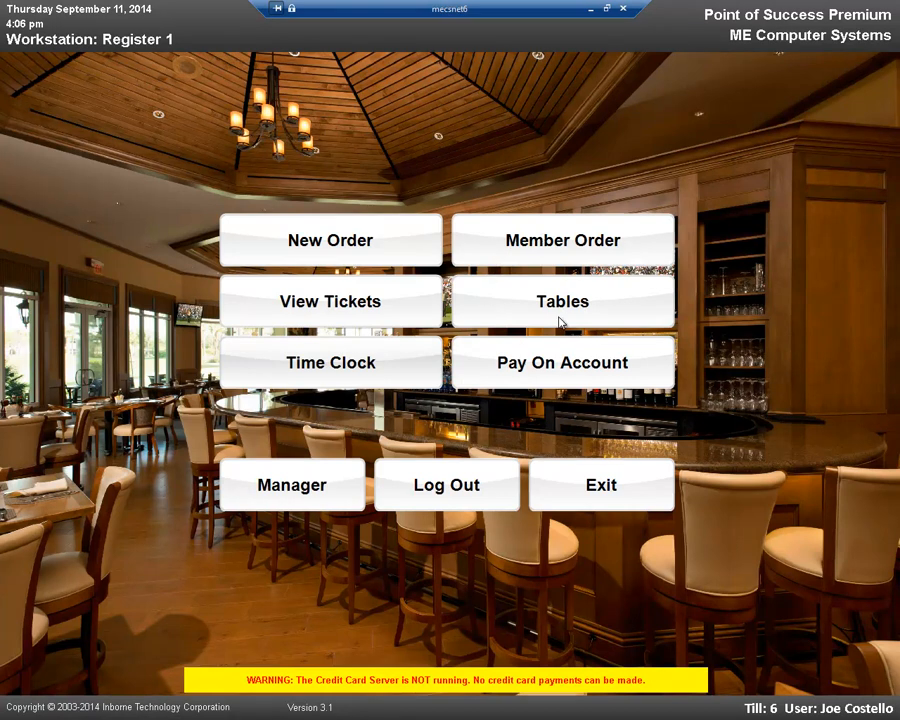
Step: Look up the same member's account again to check for outstanding orders, and return to the home screen
{"action": "left_click", "coordinate": [538, 367]}
{"action": "left_click", "coordinate": [250, 52]}
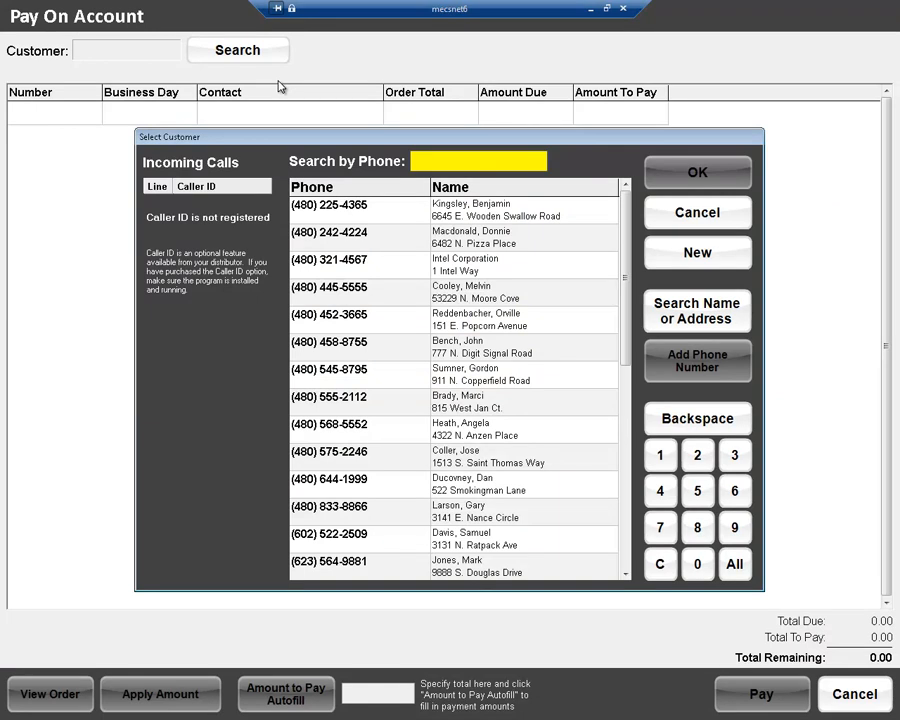
{"action": "left_click", "coordinate": [686, 312]}
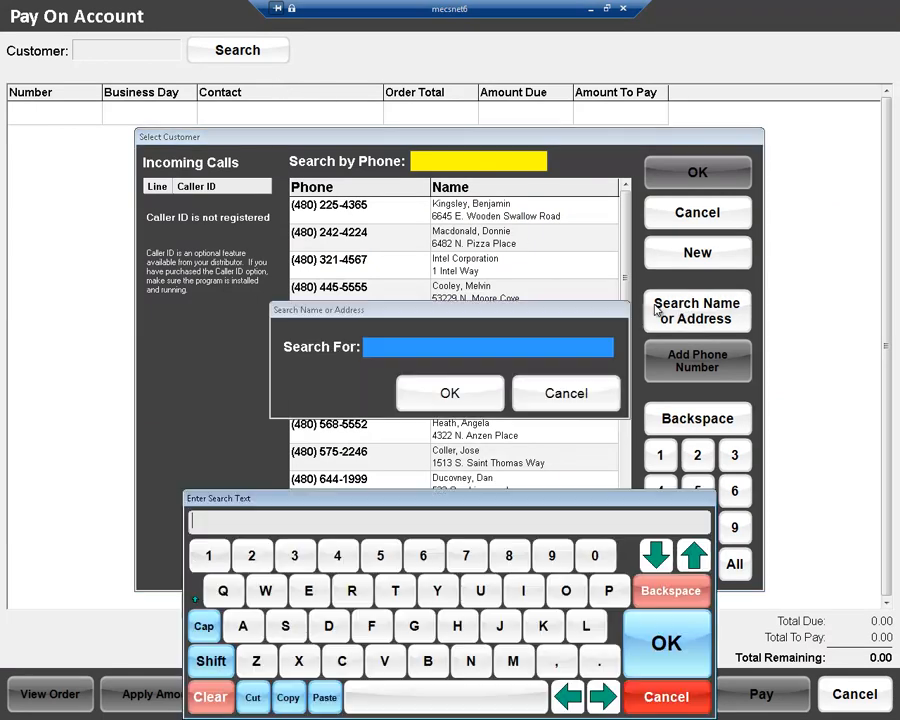
{"action": "type", "text": "Lynch"}
{"action": "key", "text": "Return"}
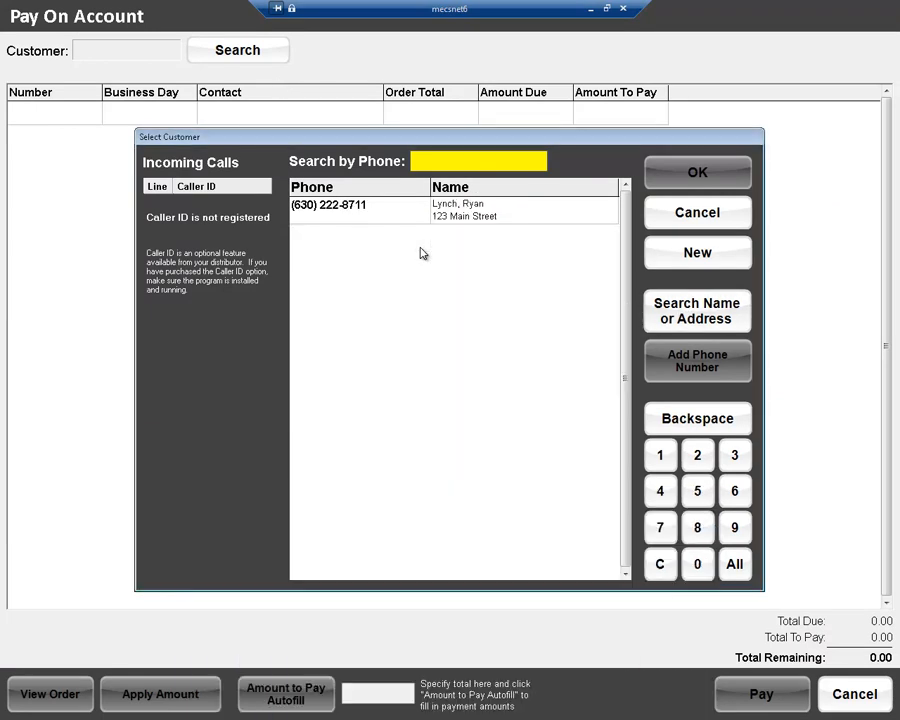
{"action": "left_click", "coordinate": [473, 206]}
{"action": "left_click", "coordinate": [692, 173]}
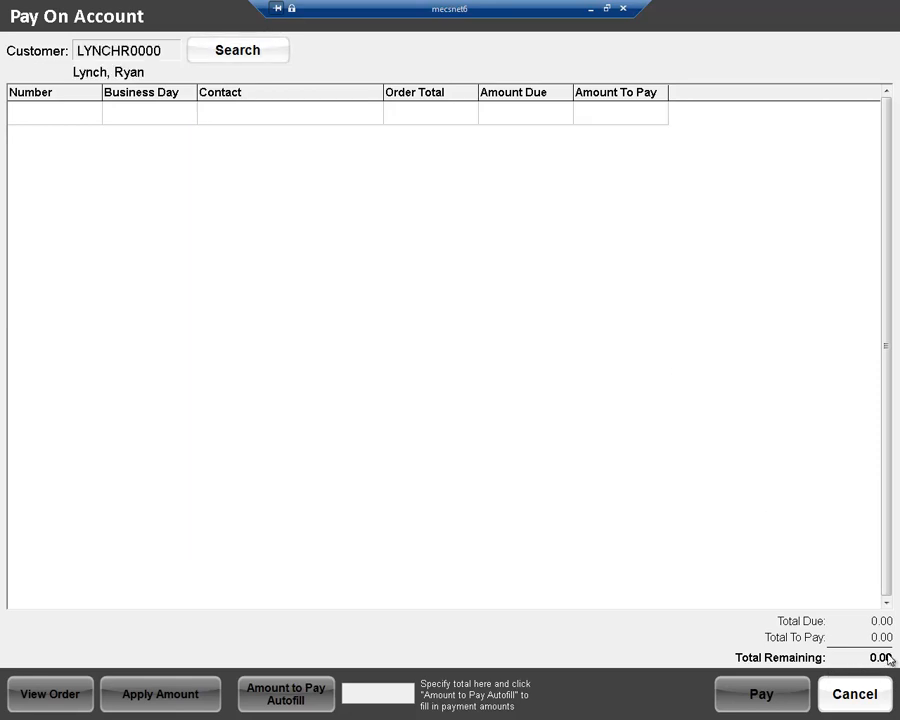
{"action": "left_click", "coordinate": [846, 694]}
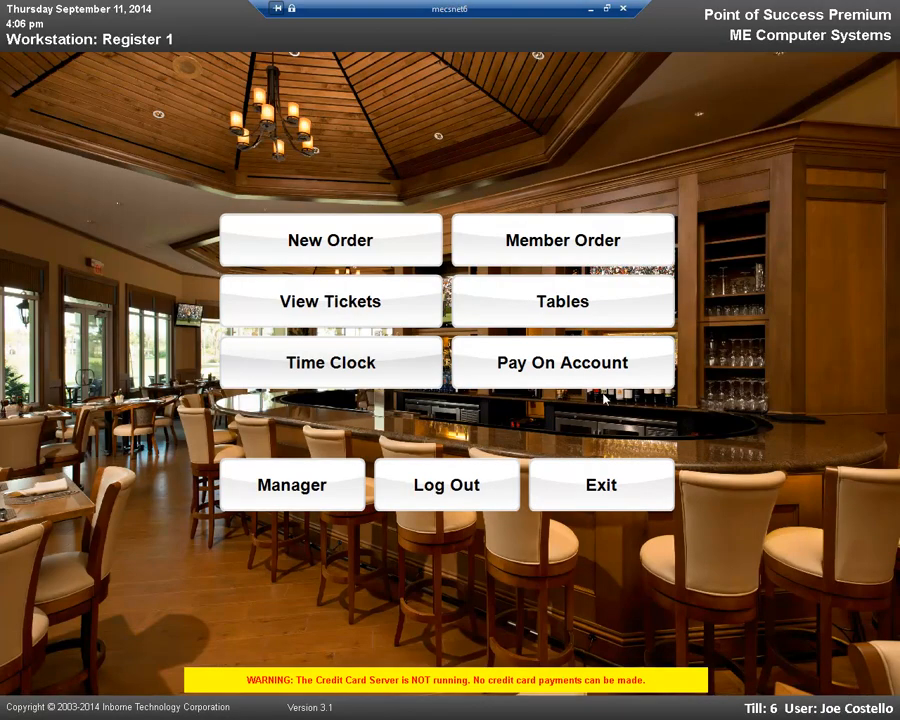
Step: From the manager functions, start a new server bank with opening cash of $25.00
{"action": "left_click", "coordinate": [311, 490]}
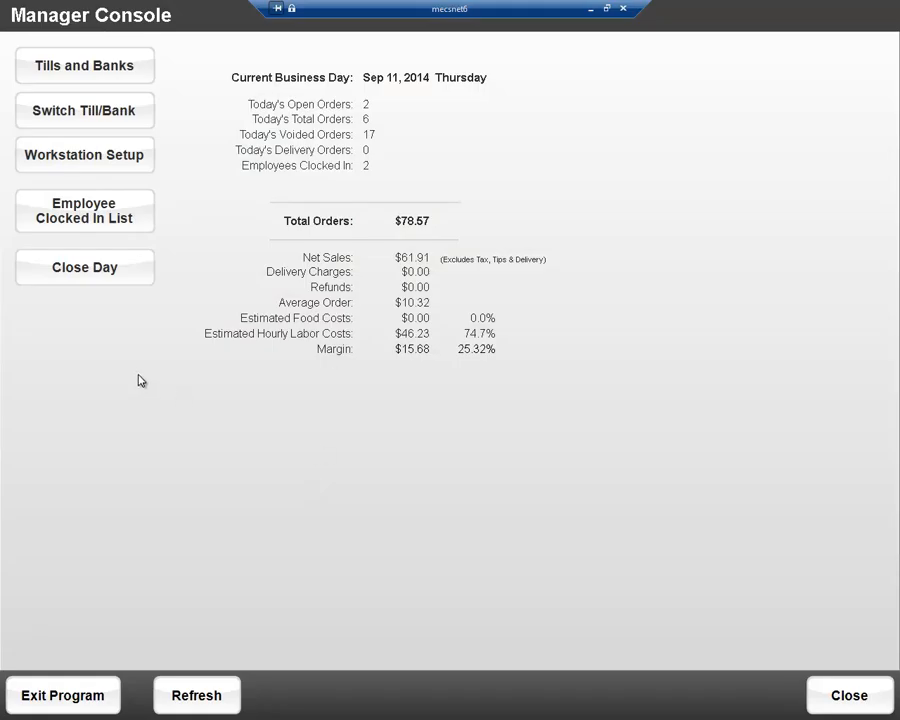
{"action": "left_click", "coordinate": [133, 71]}
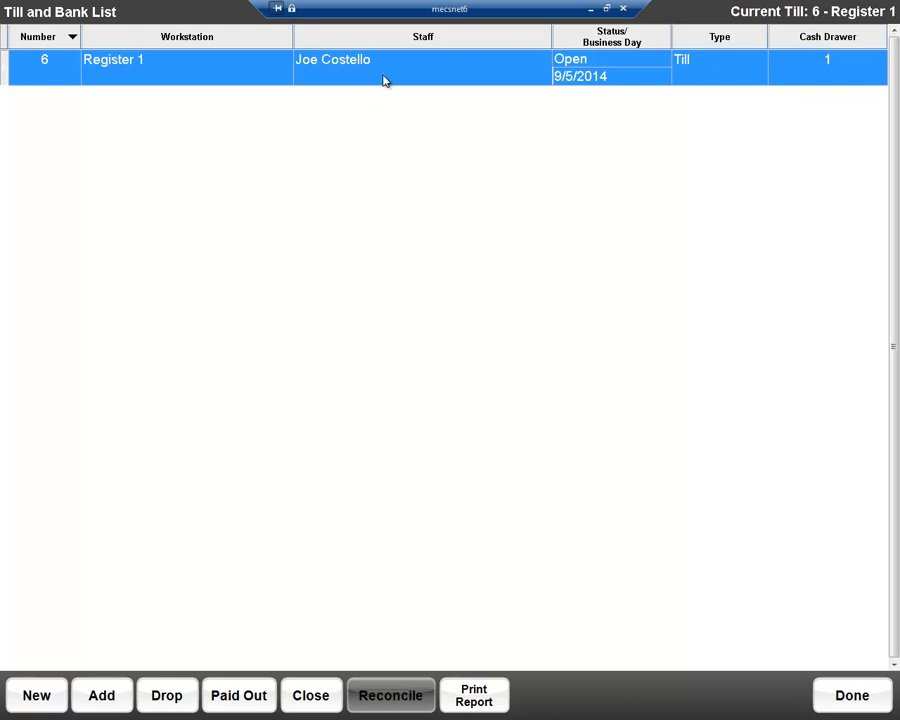
{"action": "left_click", "coordinate": [36, 694]}
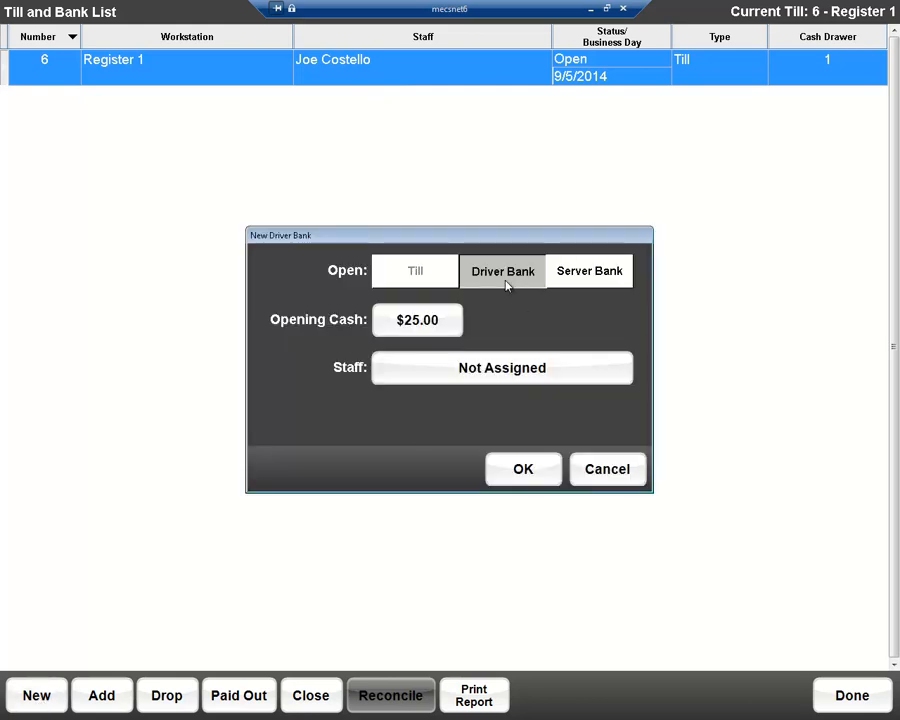
{"action": "left_click", "coordinate": [589, 276]}
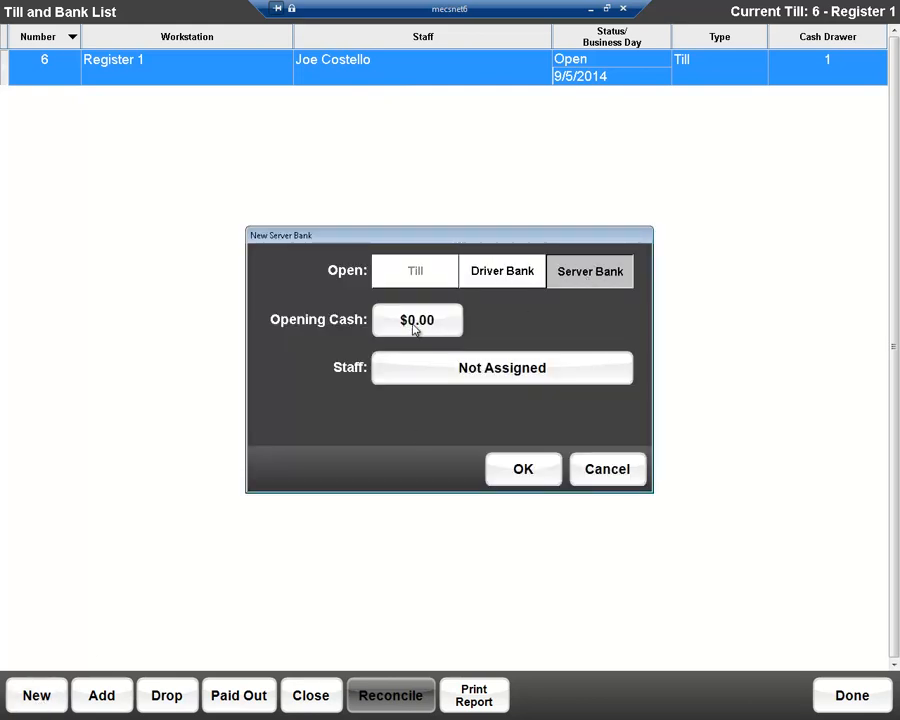
{"action": "left_click", "coordinate": [416, 320]}
{"action": "left_click", "coordinate": [714, 117]}
{"action": "left_click", "coordinate": [711, 156]}
{"action": "double_click", "coordinate": [712, 231]}
{"action": "left_click", "coordinate": [810, 187]}
Step: Assign the server bank to the staff member with code RM0, create it without switching tills, and return to the Manager Console
{"action": "left_click", "coordinate": [515, 372]}
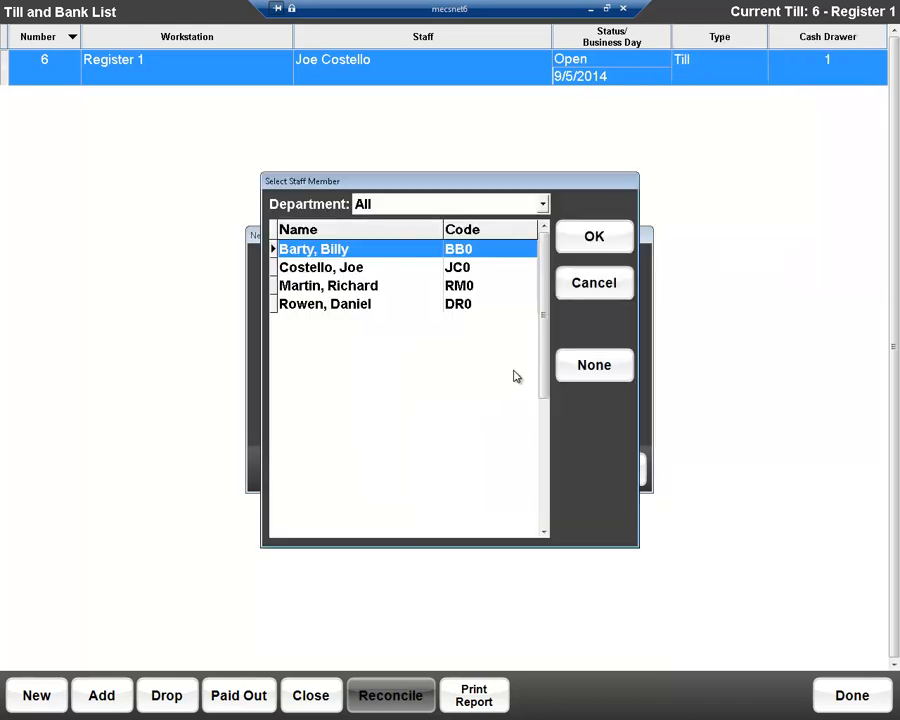
{"action": "left_click", "coordinate": [356, 286]}
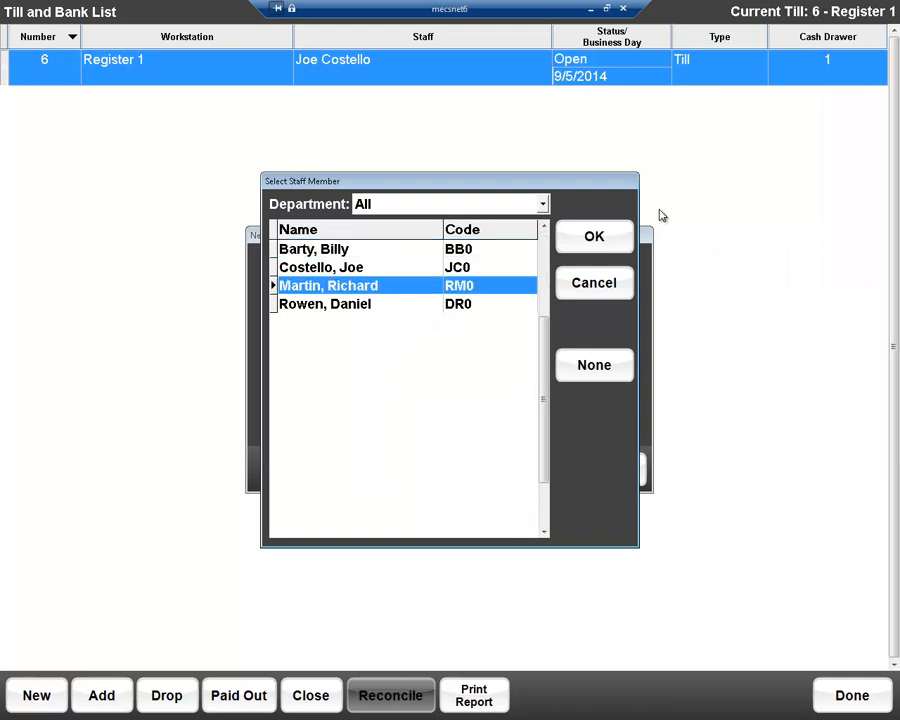
{"action": "left_click", "coordinate": [594, 240]}
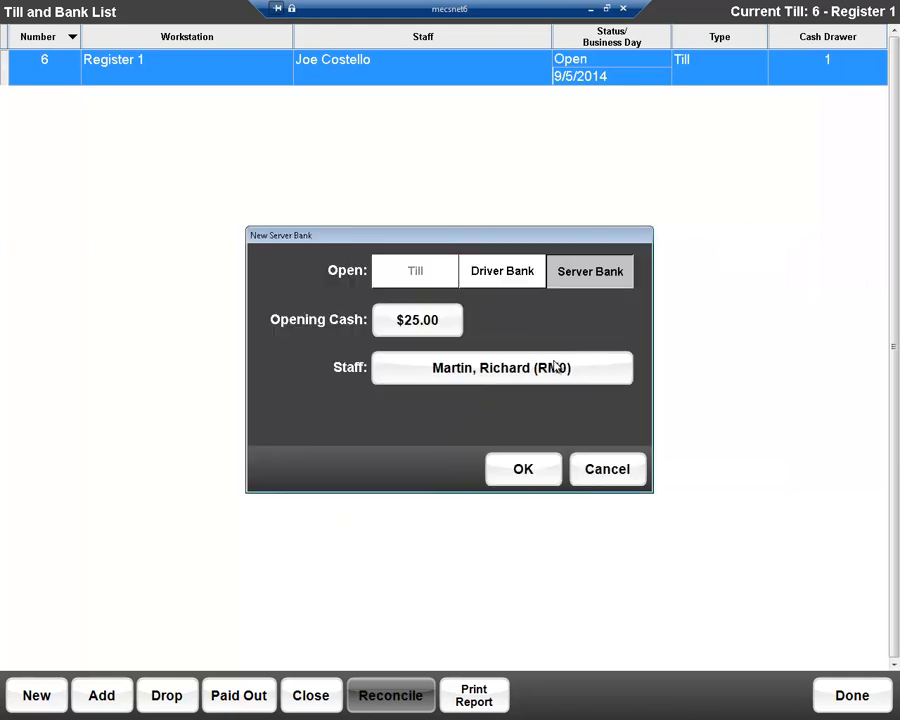
{"action": "left_click", "coordinate": [517, 472]}
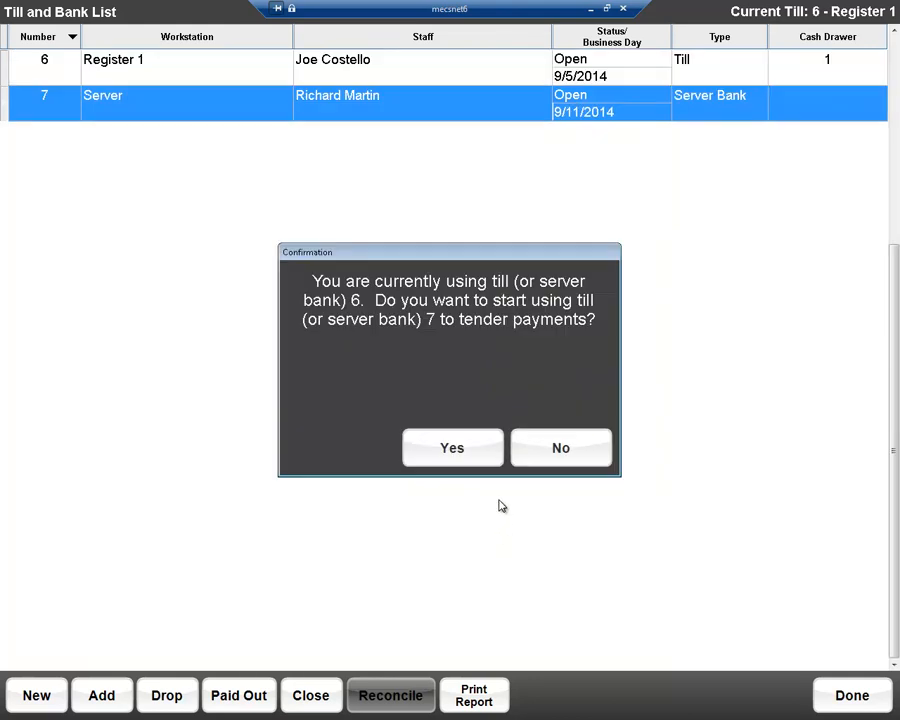
{"action": "left_click", "coordinate": [560, 452]}
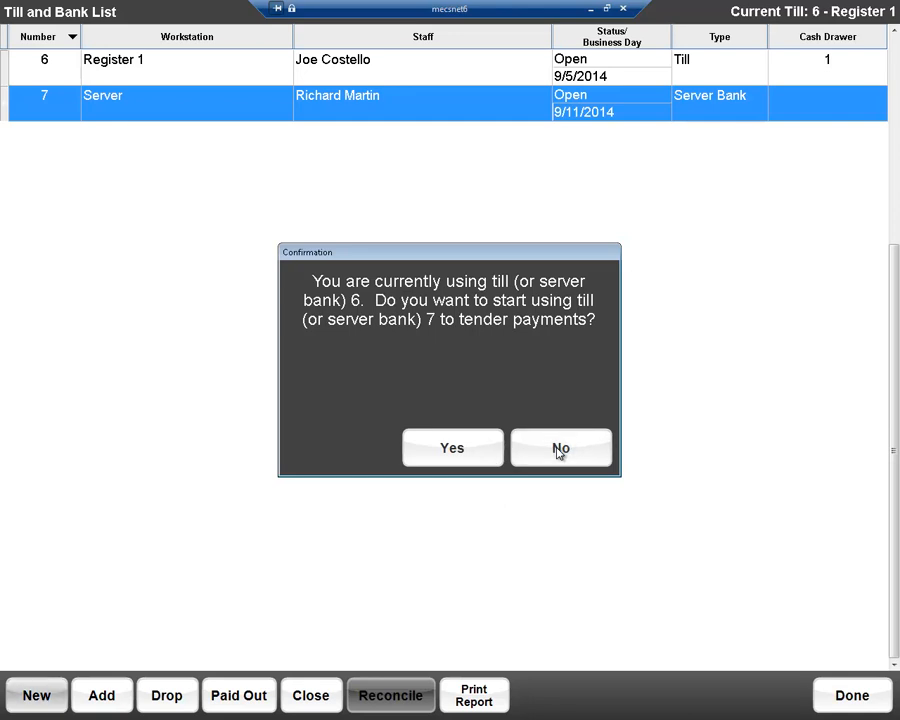
{"action": "left_click", "coordinate": [870, 702]}
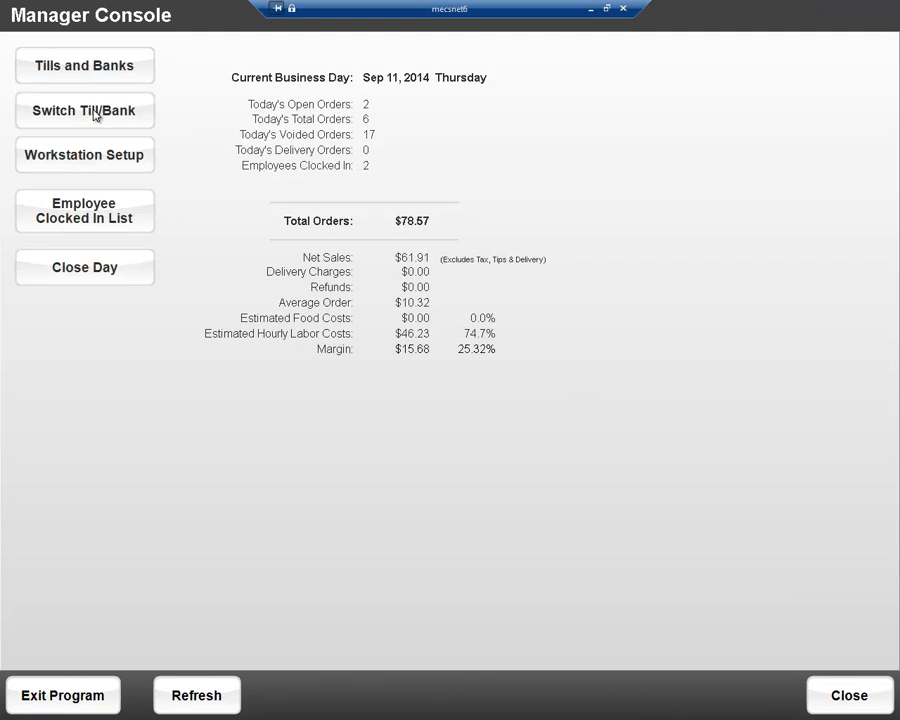
Step: Review the workstation setup's general printers, preparation printers and general options, accept the setup unchanged, and return to the home screen
{"action": "left_click", "coordinate": [94, 158]}
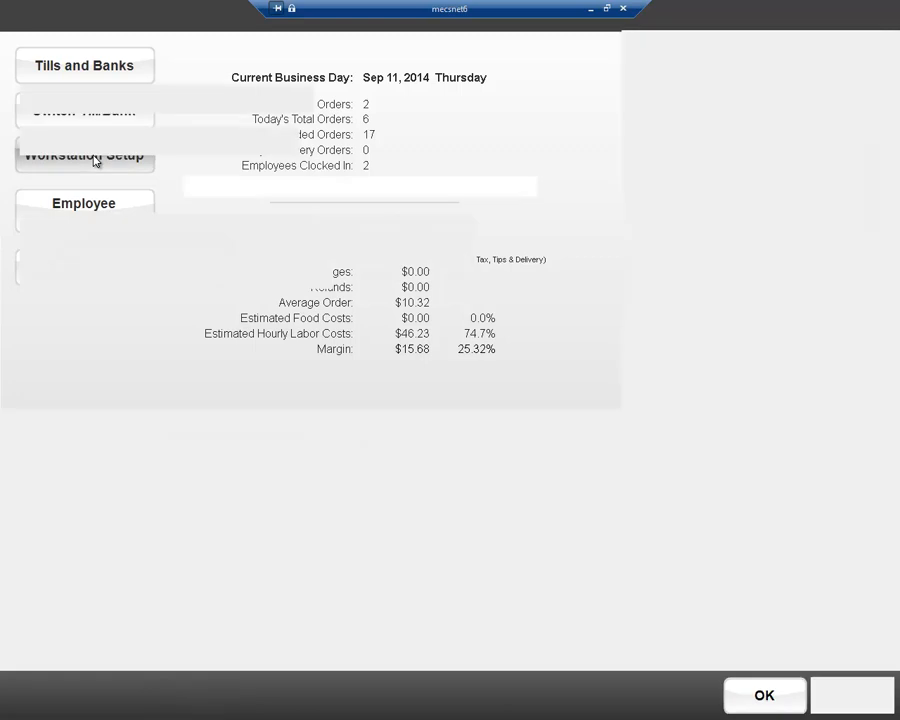
{"action": "left_click", "coordinate": [110, 52]}
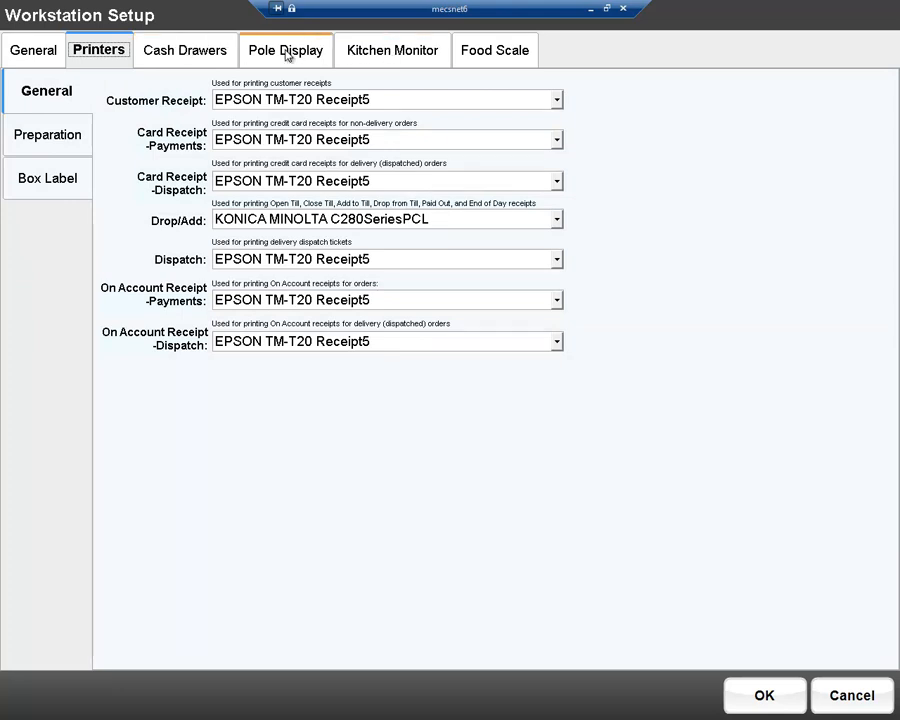
{"action": "left_click", "coordinate": [53, 136]}
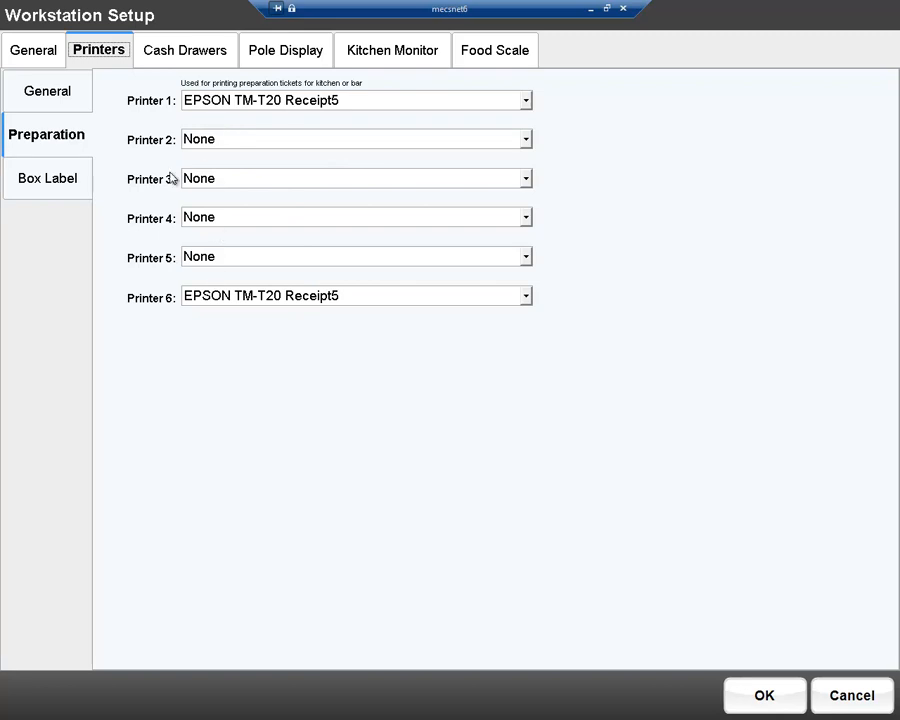
{"action": "left_click", "coordinate": [24, 48]}
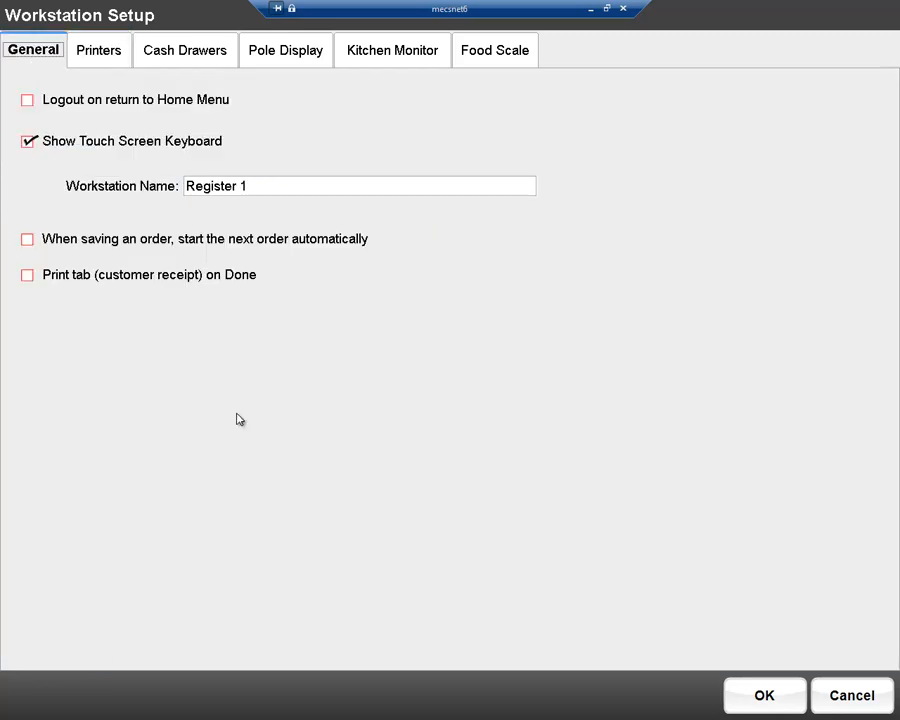
{"action": "left_click", "coordinate": [750, 701]}
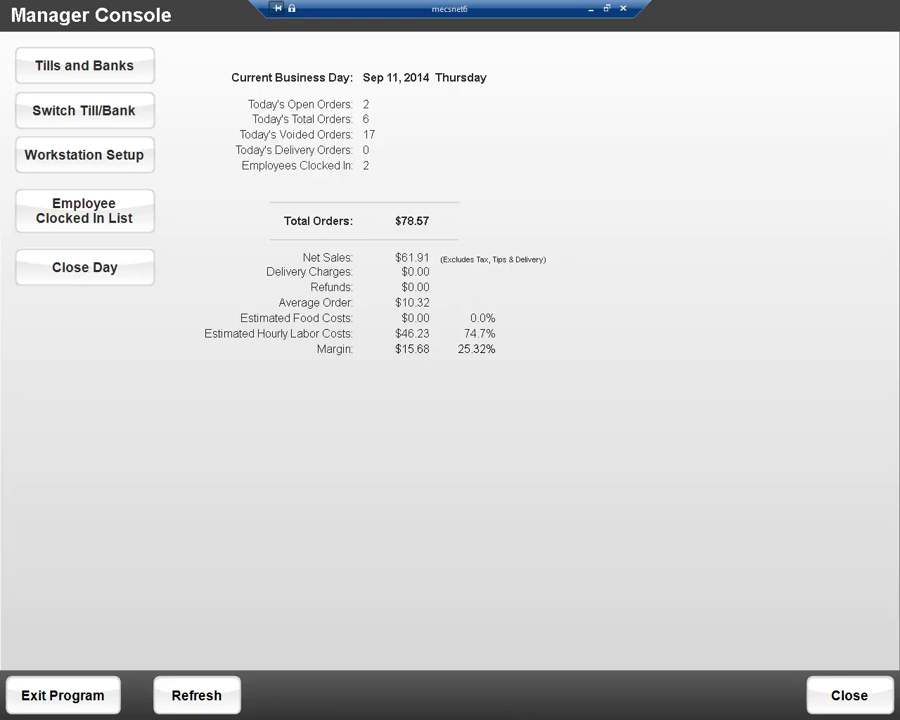
{"action": "left_click", "coordinate": [849, 692]}
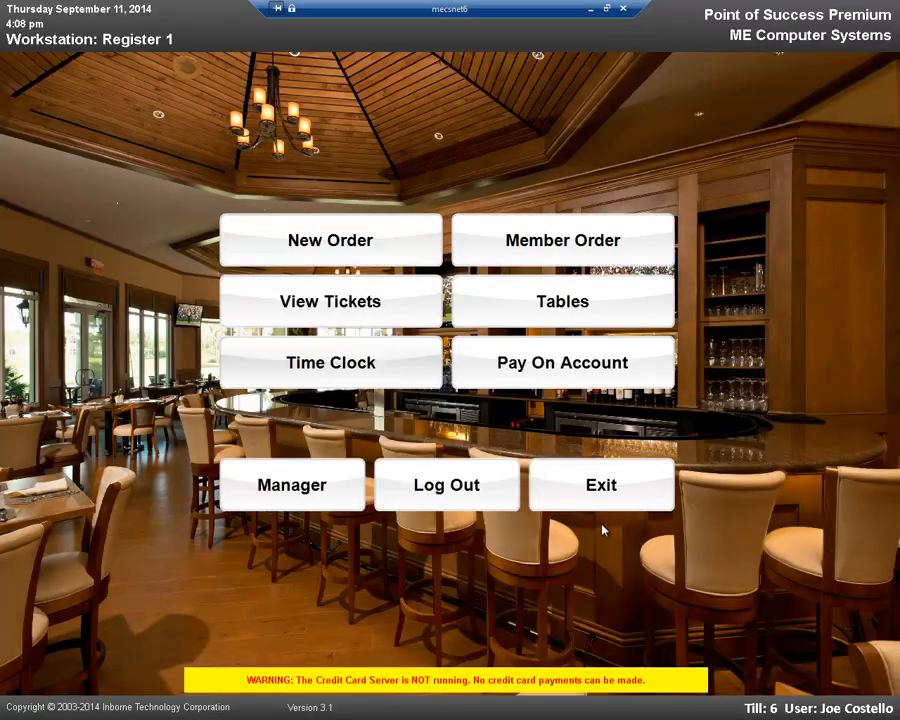
Step: Log out the current employee and log in again with the manager's numeric login code
{"action": "left_click", "coordinate": [441, 490]}
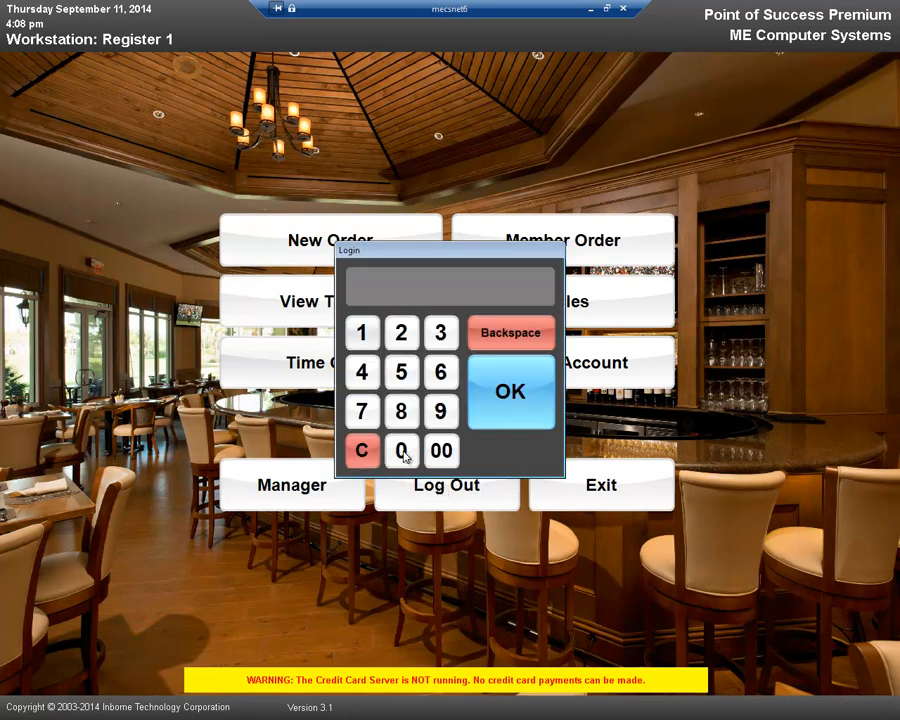
{"action": "left_click", "coordinate": [364, 336]}
{"action": "left_click", "coordinate": [404, 336]}
{"action": "left_click", "coordinate": [442, 336]}
{"action": "left_click", "coordinate": [486, 398]}
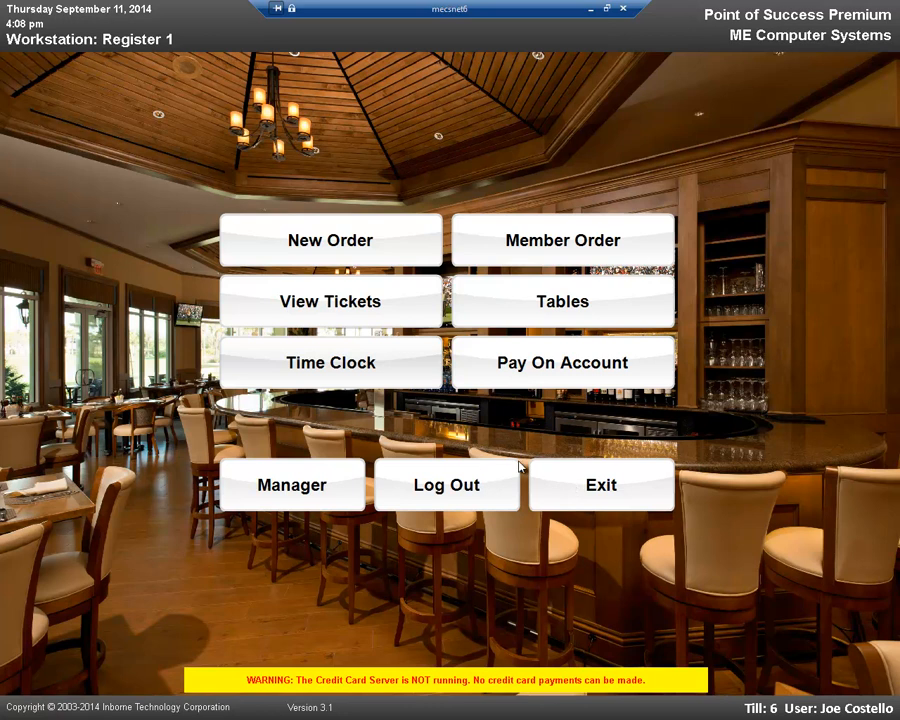
Step: Log out the manager and log in as an employee without manager access, entering that employee's numeric login code
{"action": "left_click", "coordinate": [471, 484]}
{"action": "left_click", "coordinate": [440, 336]}
{"action": "left_click", "coordinate": [406, 340]}
{"action": "left_click", "coordinate": [359, 338]}
{"action": "left_click", "coordinate": [545, 398]}
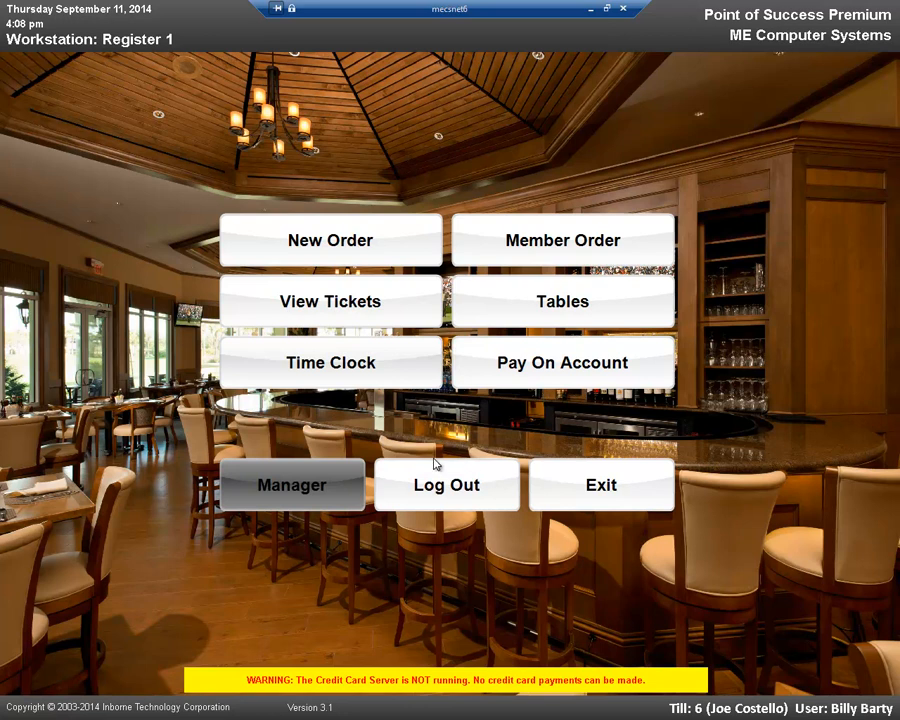
Step: Try to exit the point-of-sale program from the home screen
{"action": "left_click", "coordinate": [599, 490]}
{"action": "left_click", "coordinate": [402, 391]}
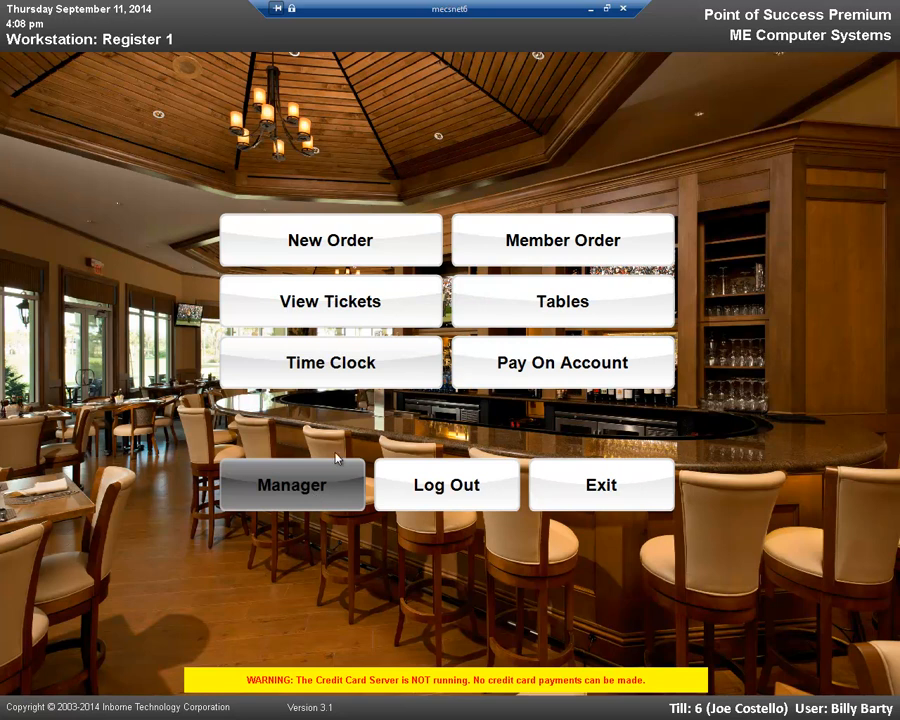